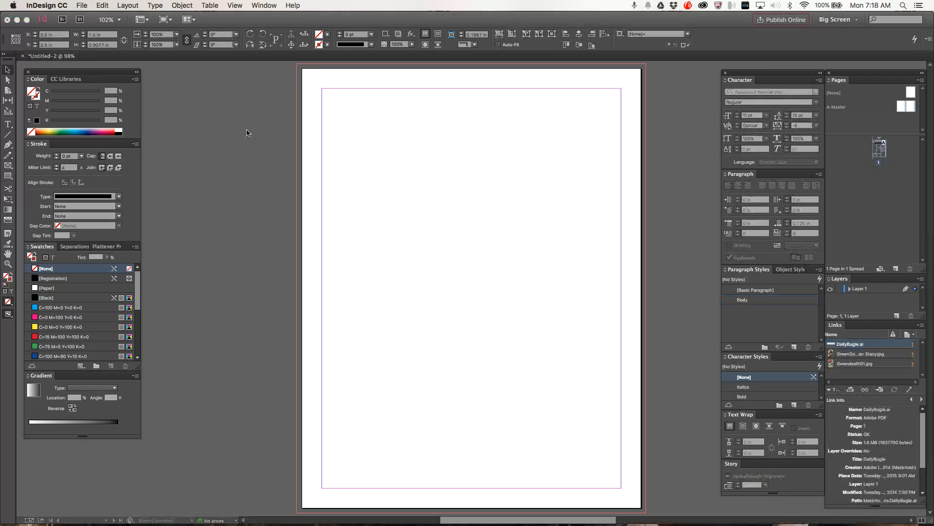
Place DailyBugle.ai at the page's upper margin, scaled to span the full 7.5 in between the side margins
key("super+d")
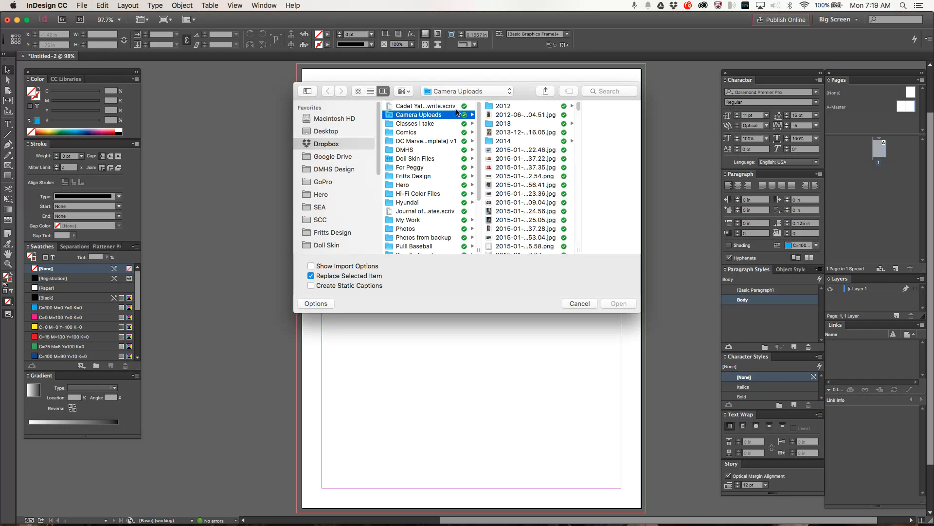
left_click(451, 92)
left_click(468, 165)
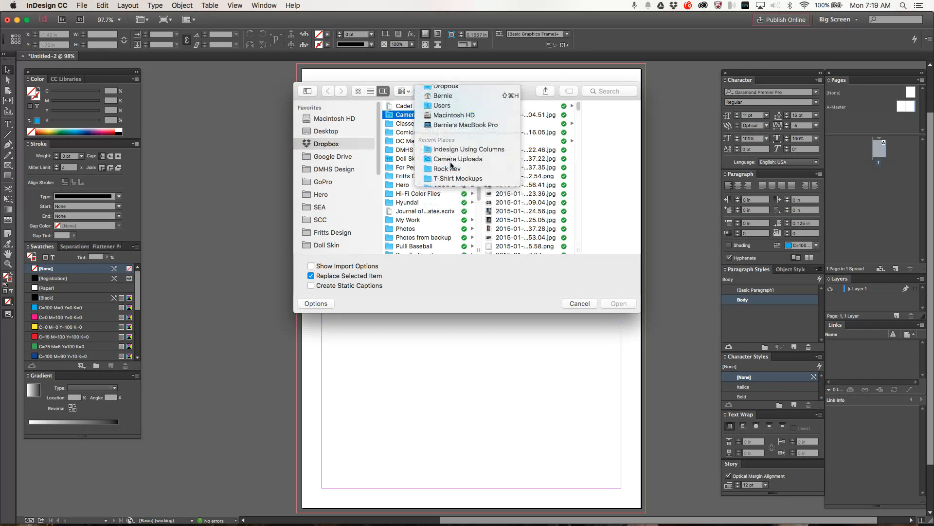
left_click(572, 114)
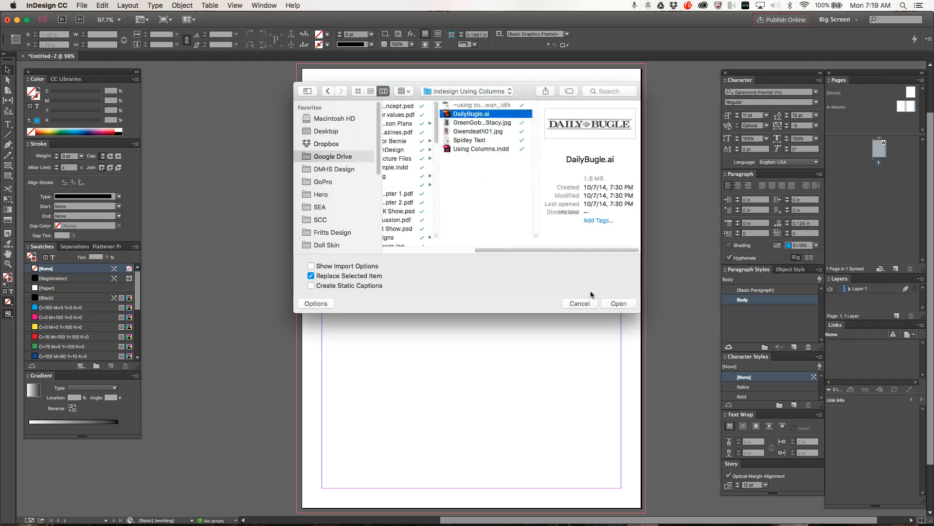
left_click(619, 303)
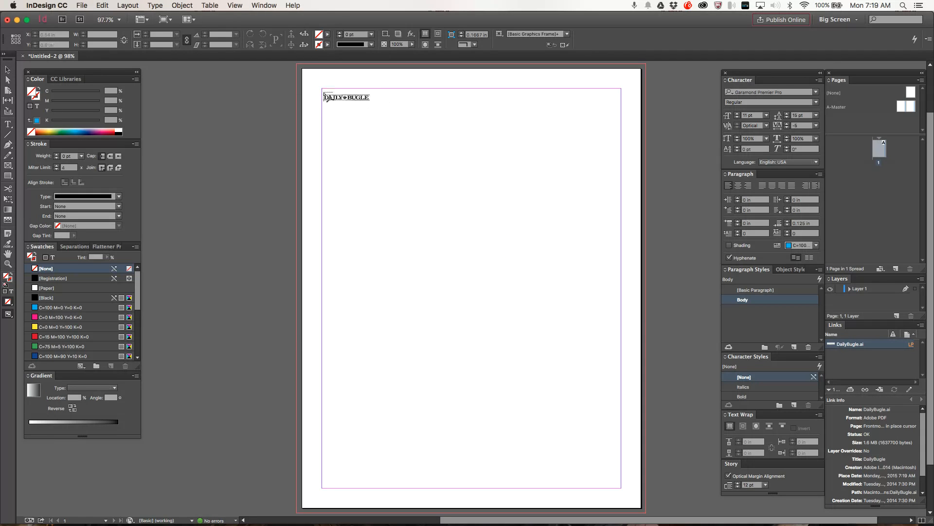
left_click_drag(323, 91, 620, 200)
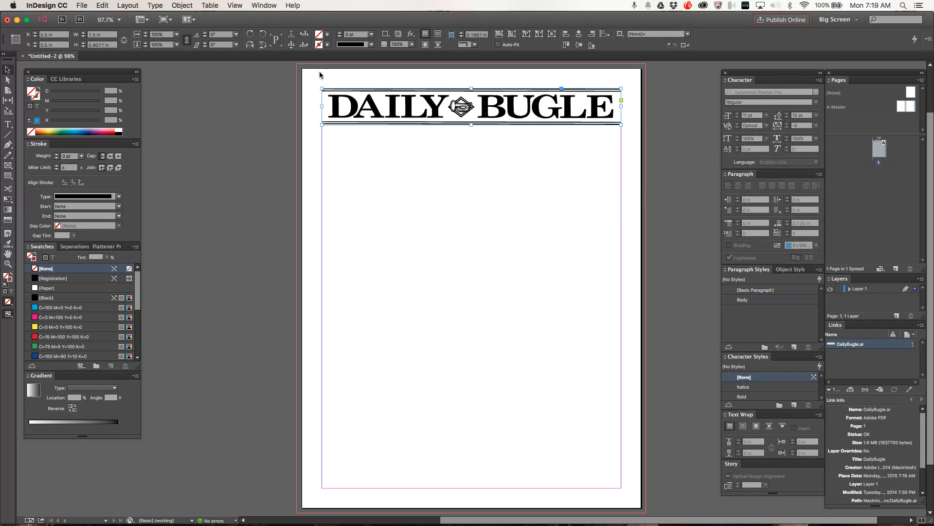
left_click(282, 144)
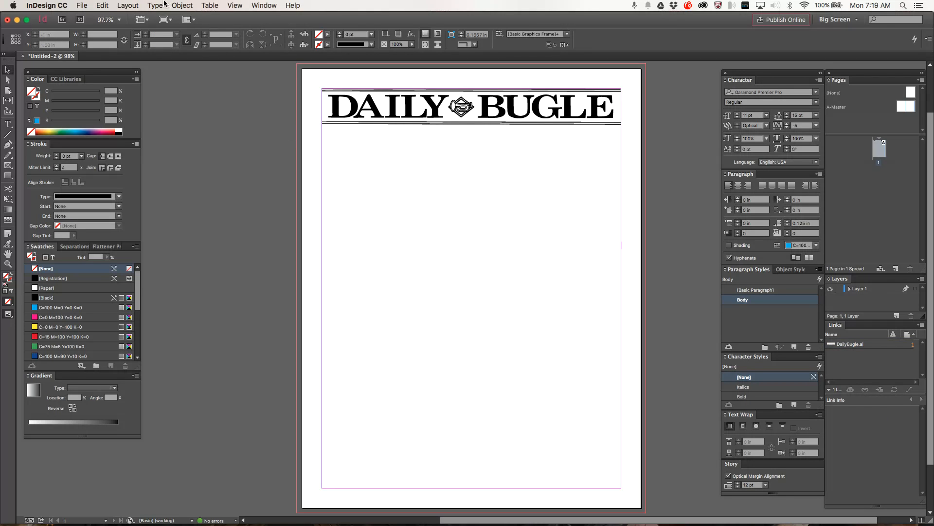
Create column guides fitted to the margins, with 3 columns and a 0.1875 in gutter
left_click(129, 5)
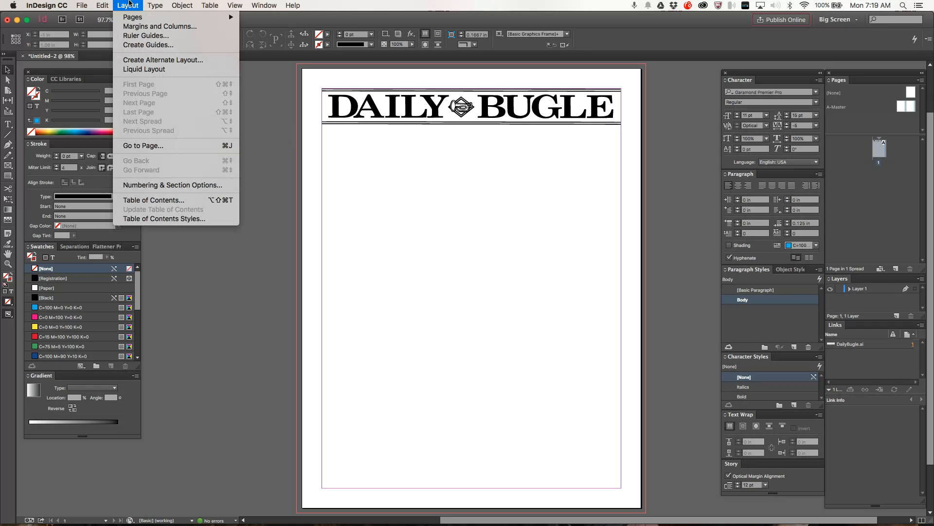
left_click(148, 45)
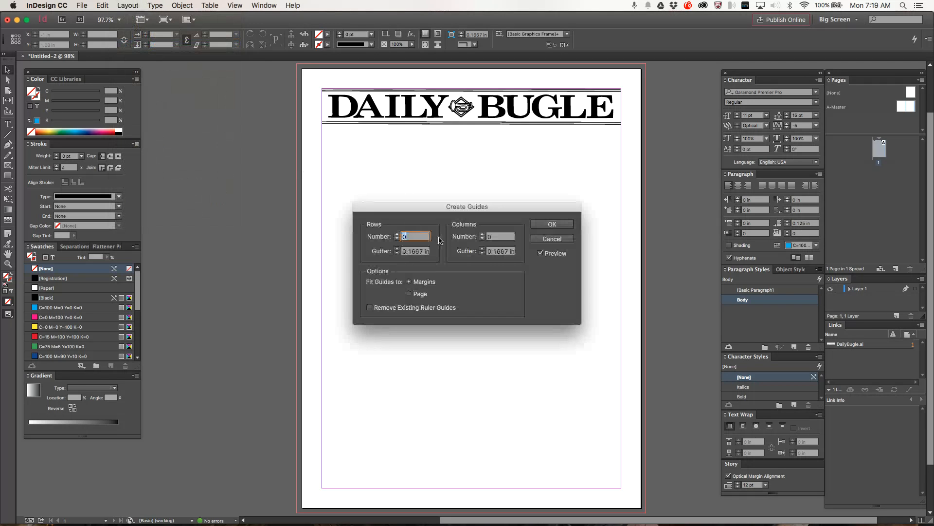
left_click(483, 235)
left_click(482, 234)
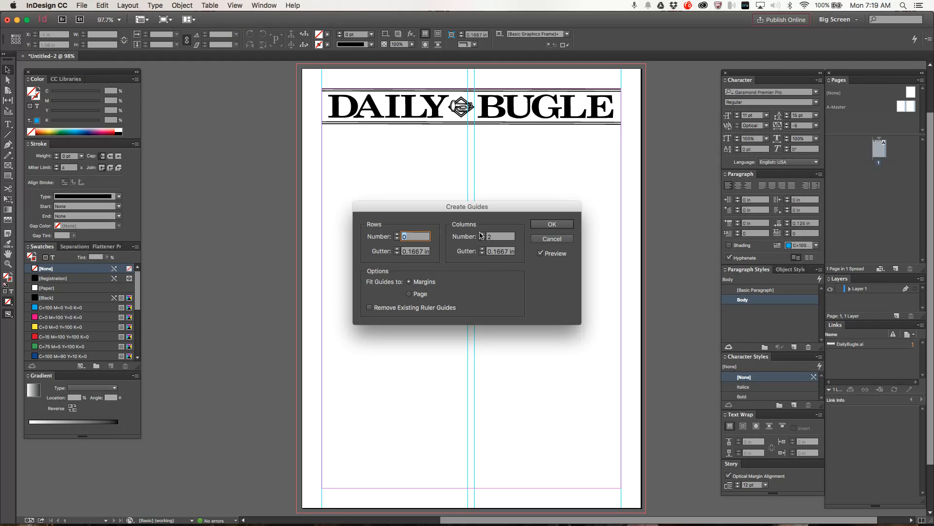
left_click(482, 234)
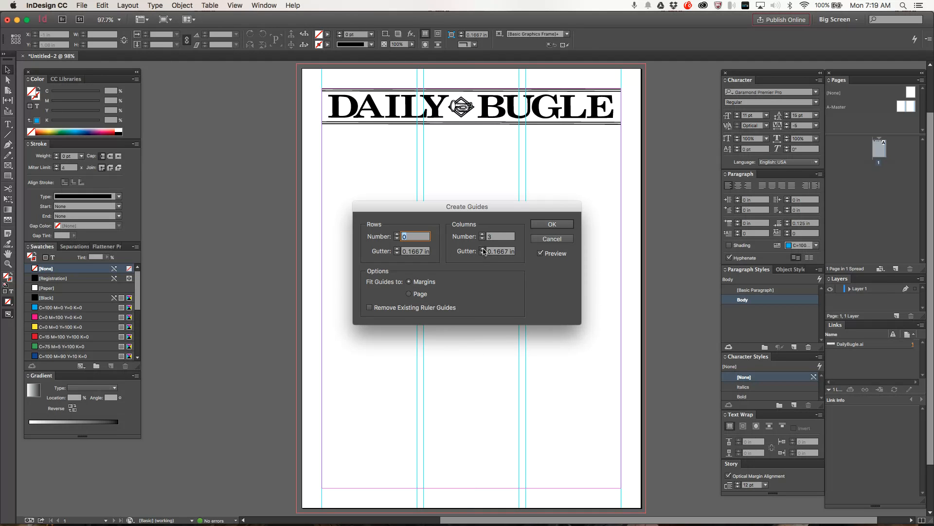
left_click(482, 250)
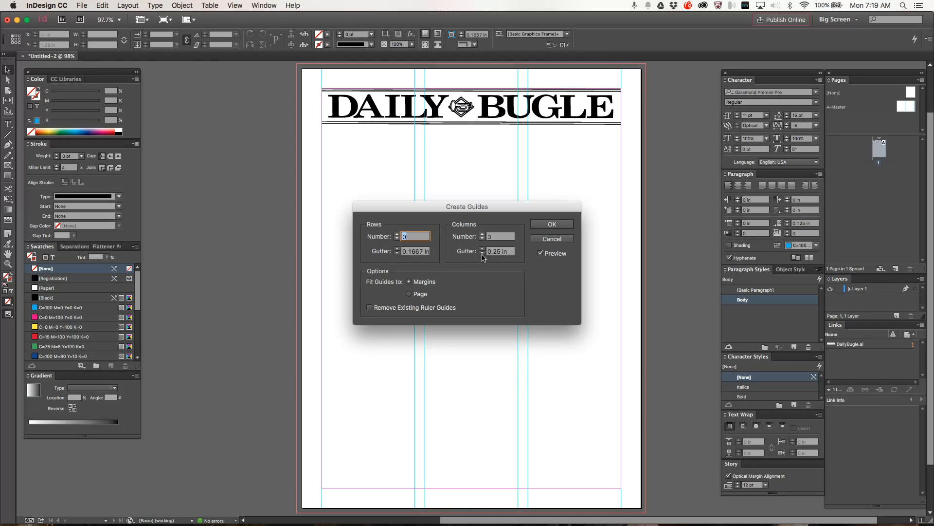
left_click(482, 254)
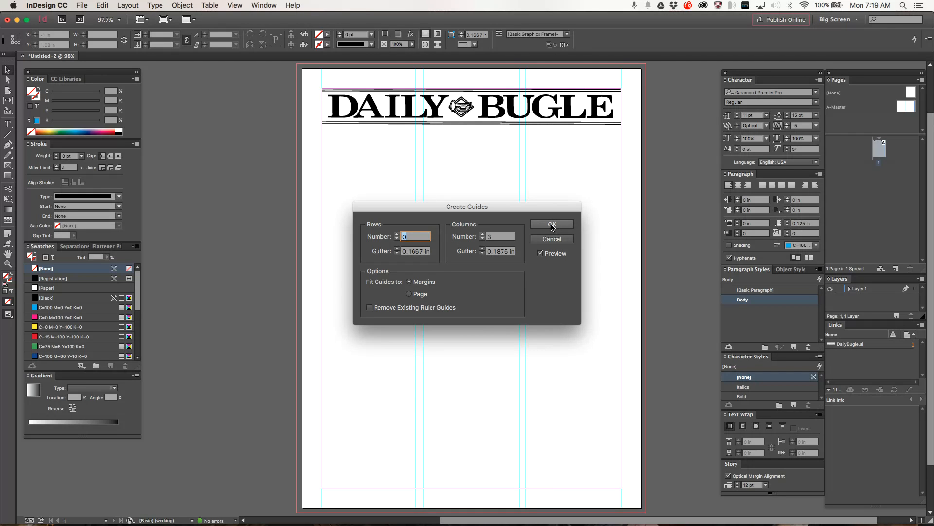
left_click(551, 225)
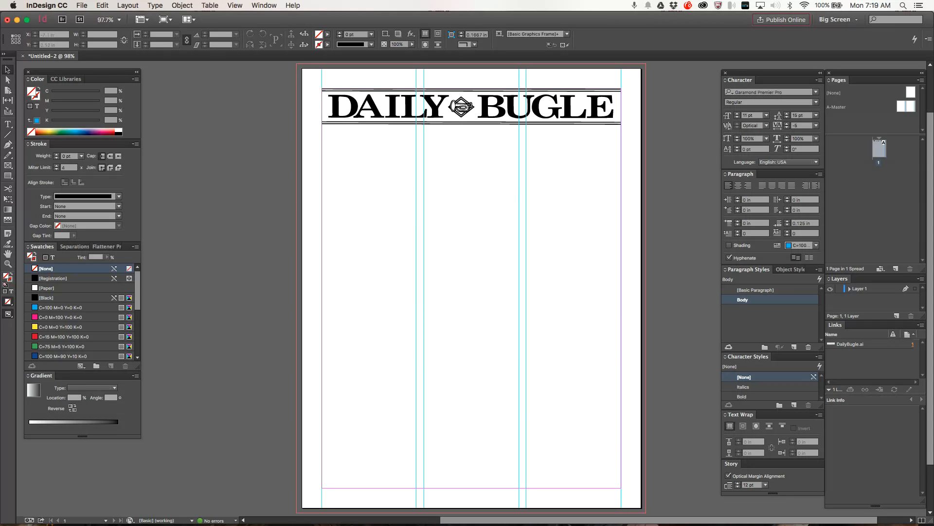
Add a margin-wide text frame below the masthead reading VOLUME V, ISSUE 25 and NOVEMBER 30, 2015, separated by tabs
left_click(8, 124)
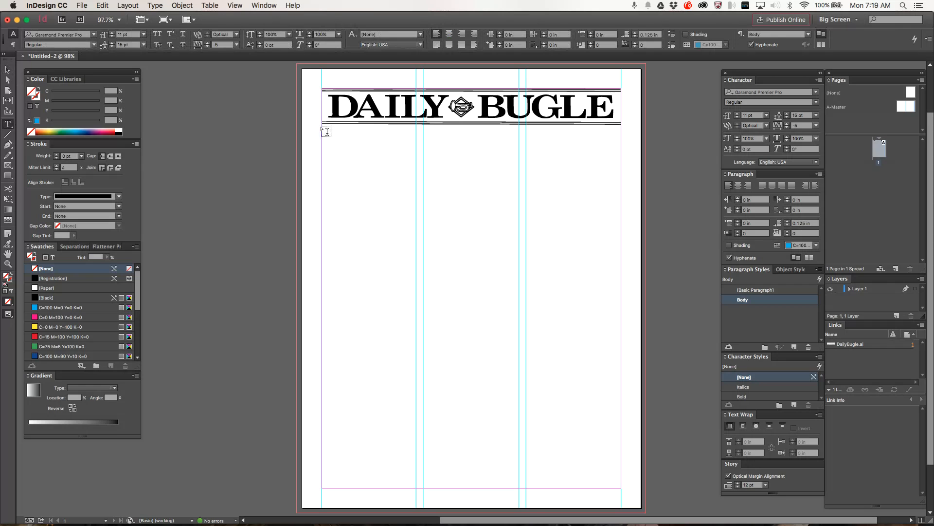
left_click_drag(328, 131, 612, 139)
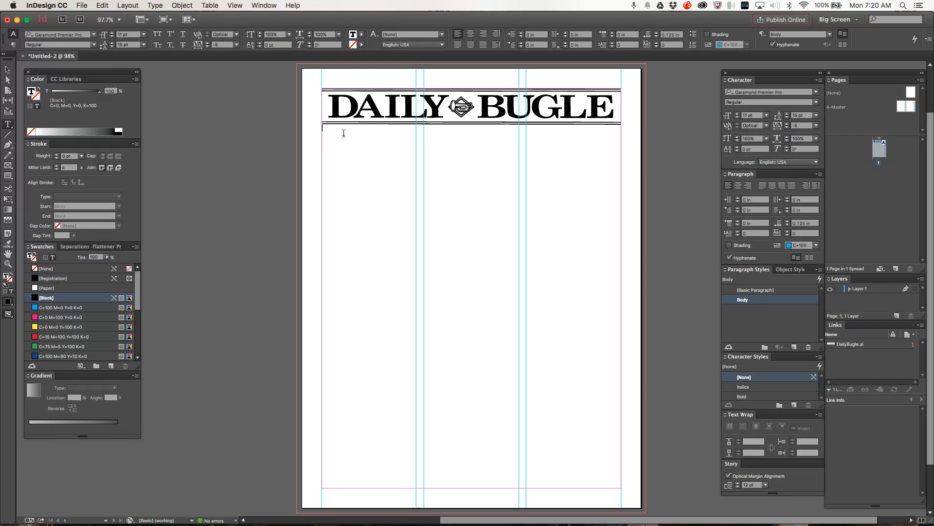
type("voLUME V\tISSUE 25\tNOVM")
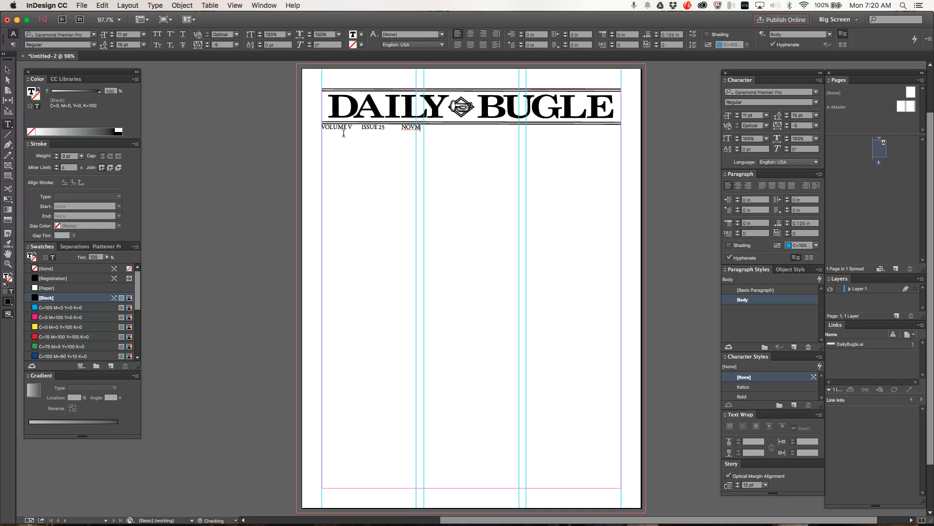
type("EMBE")
key("BackSpace")
key("BackSpace")
key("BackSpace")
key("BackSpace")
key("BackSpace")
type("EMBER 30, 2015")
Nudge the volume and date text frame down slightly and shorten it to about 0.21 in high
left_click(11, 71)
key("Down")
key("Down")
key("Down")
key("Down")
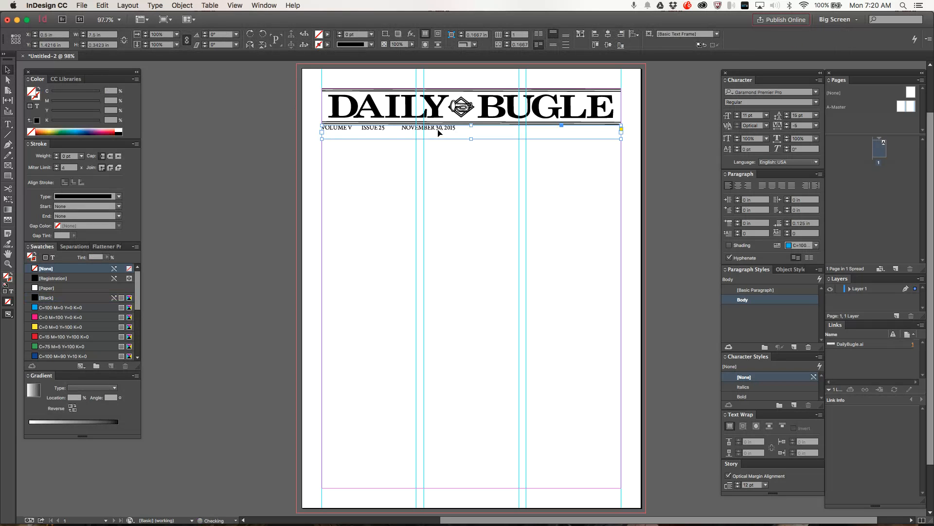
left_click_drag(471, 139, 473, 134)
Set a centered tab stop at about 3.76 in and a right-aligned one at about 7.46 in for the volume and date line
double_click(440, 128)
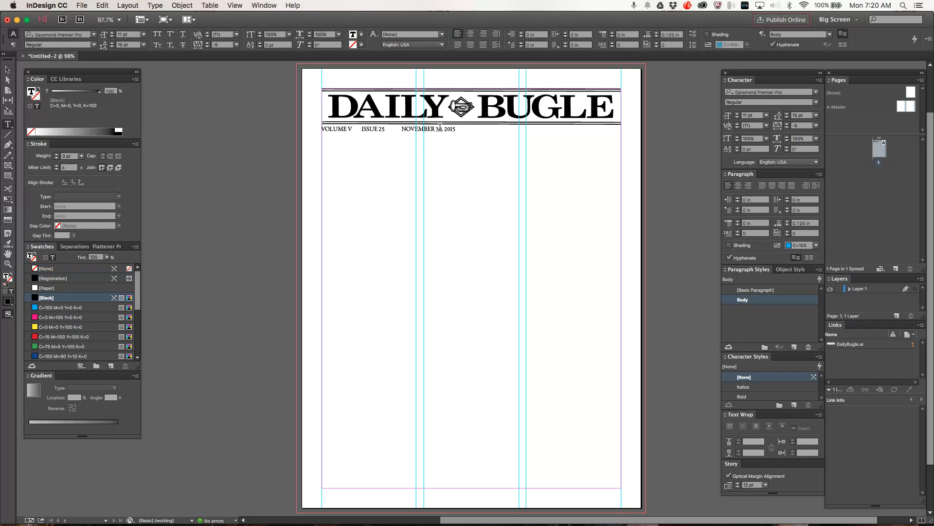
key("Escape")
double_click(440, 129)
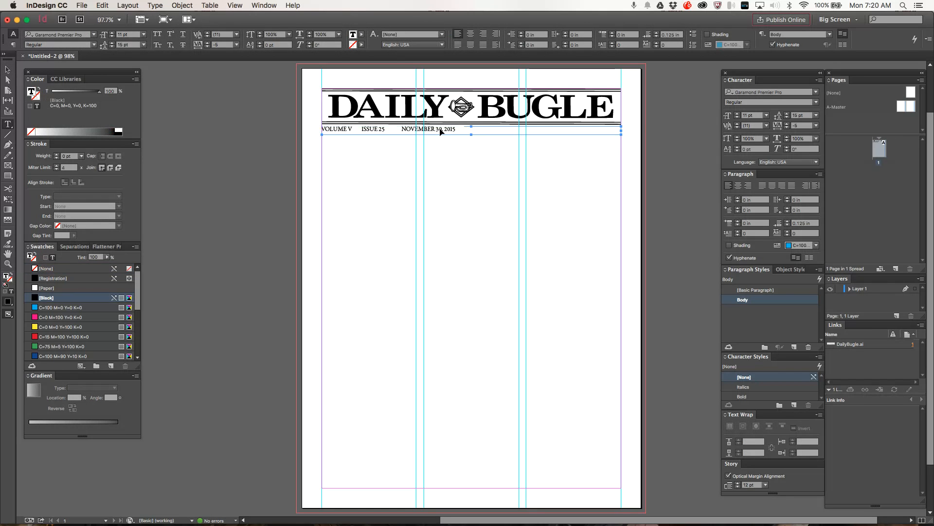
key("super+shift+t")
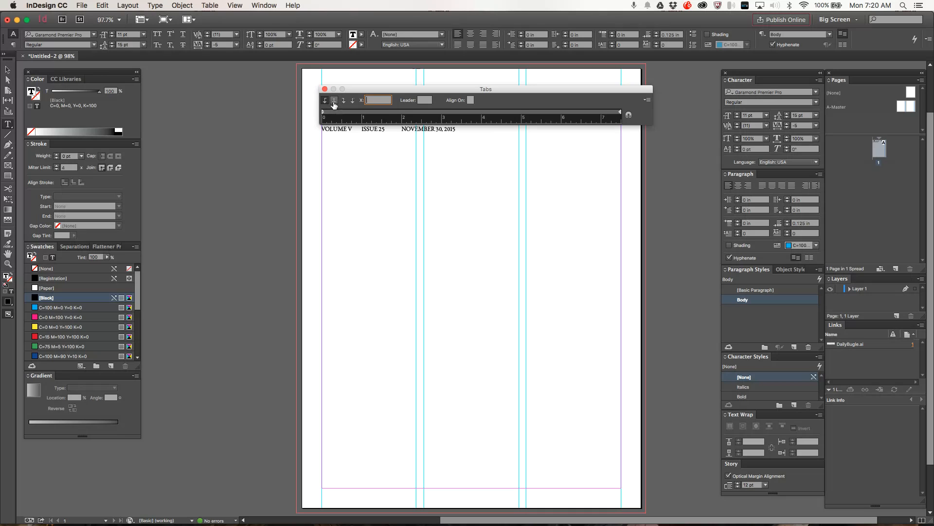
left_click(472, 112)
left_click(335, 101)
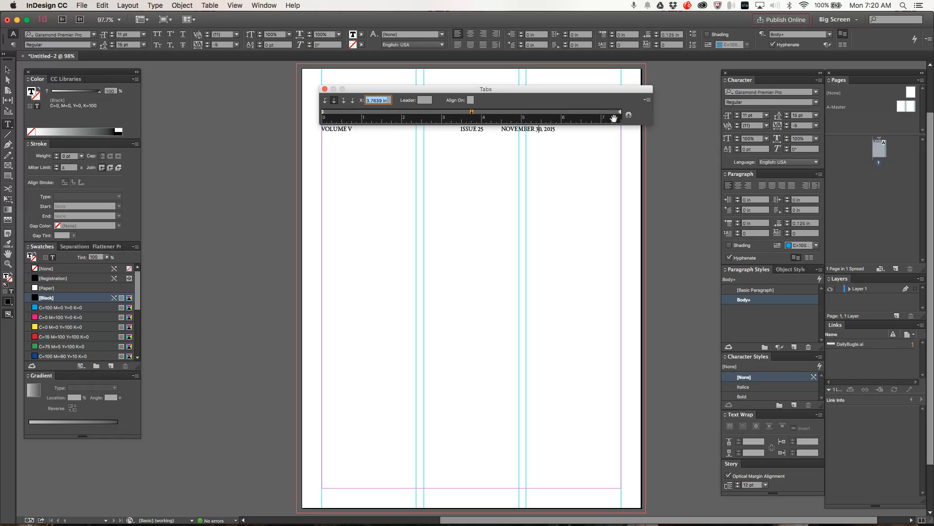
left_click_drag(617, 116, 620, 115)
left_click_drag(621, 116, 620, 116)
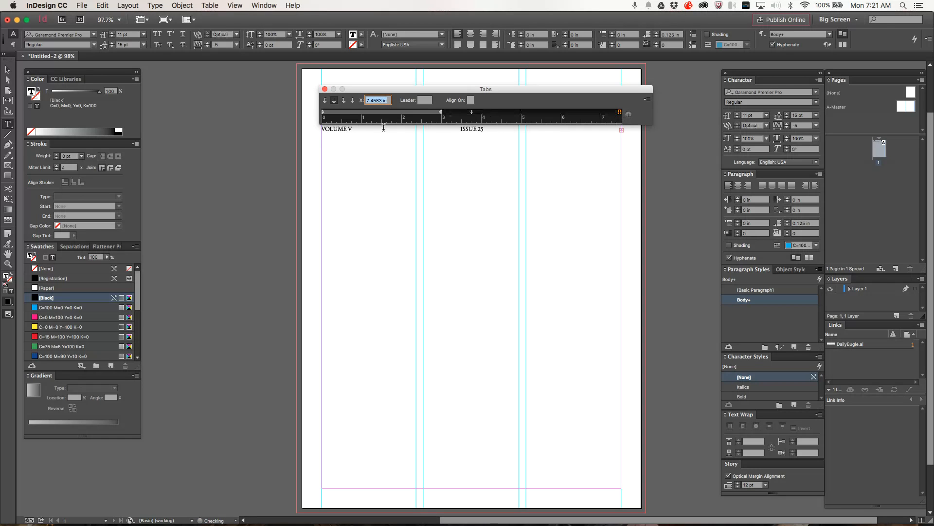
left_click(344, 101)
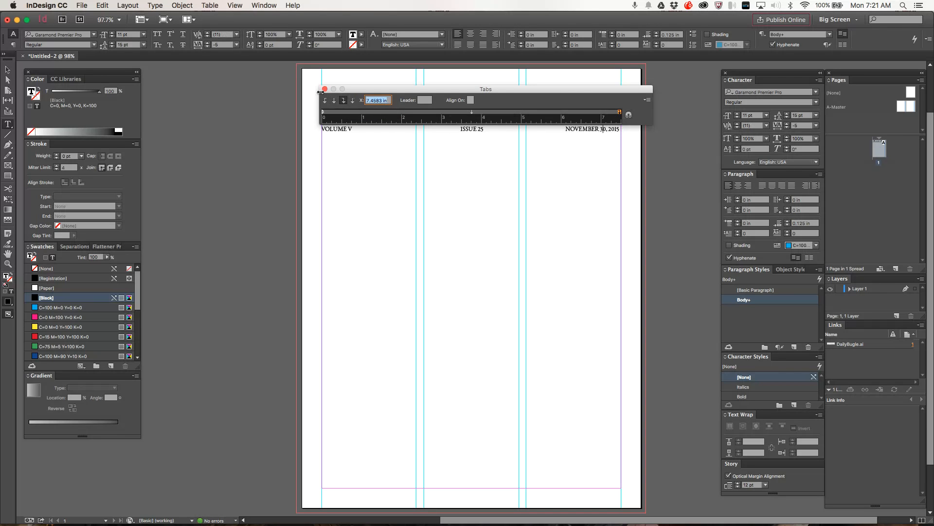
left_click(325, 89)
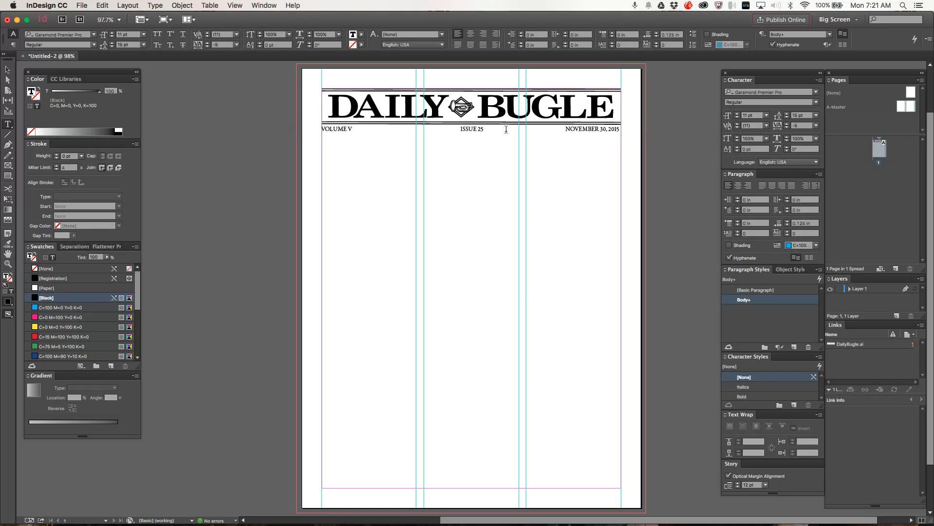
Draw a horizontal 7.5 in line with a 2 pt stroke and position it just beneath the volume and date text
left_click(6, 134)
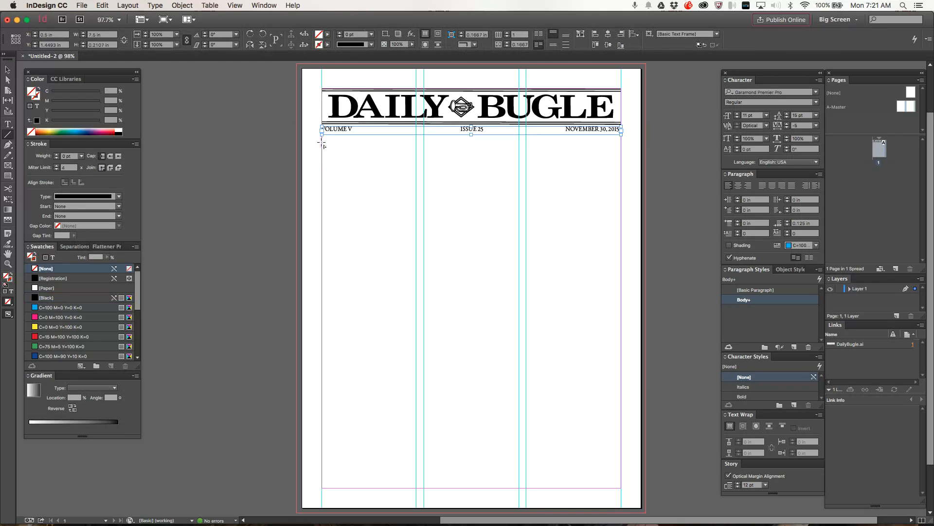
left_click_drag(321, 142, 621, 173)
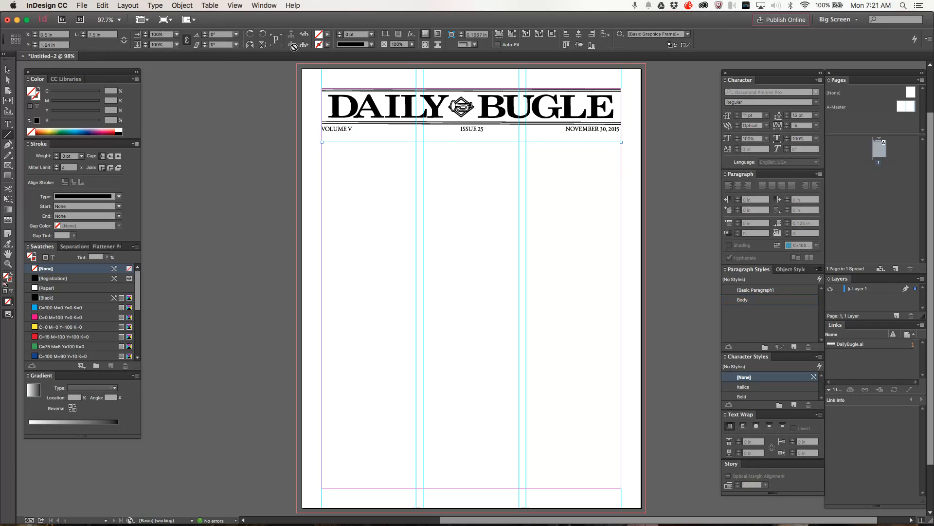
left_click(340, 33)
left_click(340, 33)
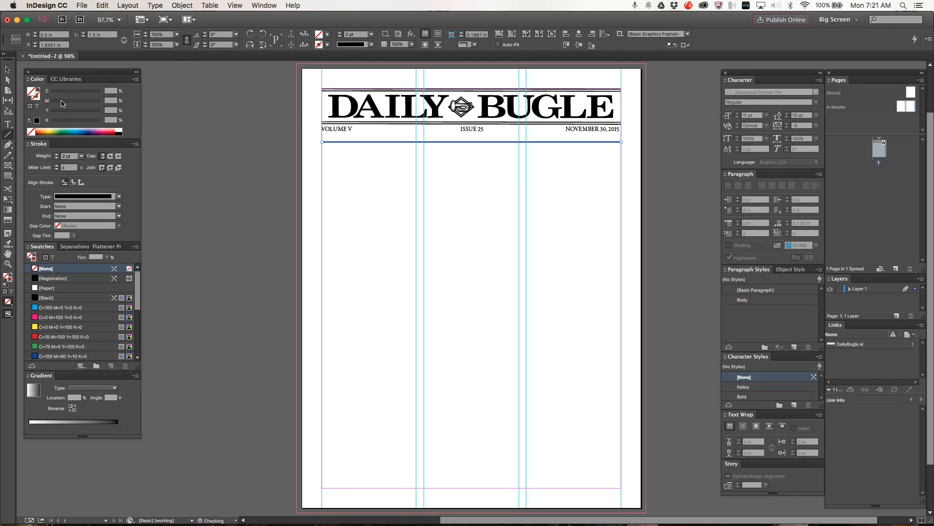
left_click(7, 70)
left_click_drag(354, 142, 354, 134)
left_click(263, 154)
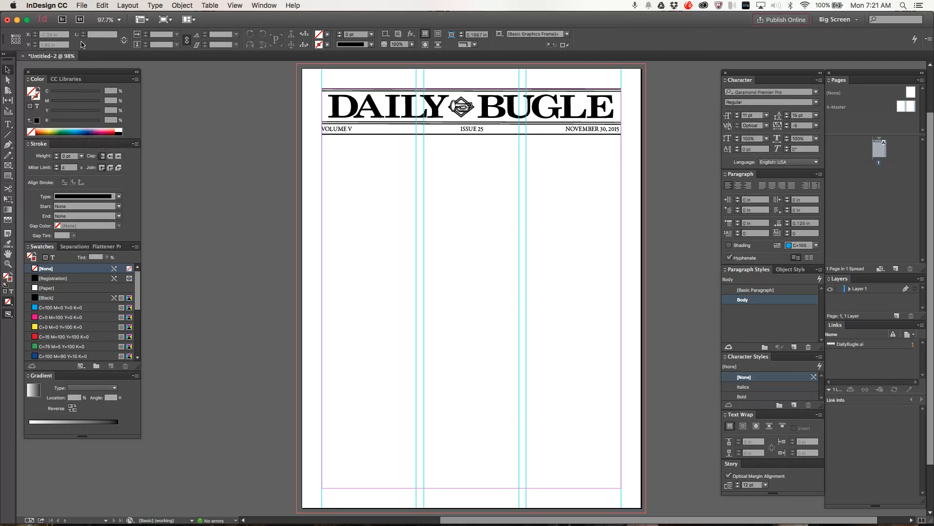
left_click(9, 126)
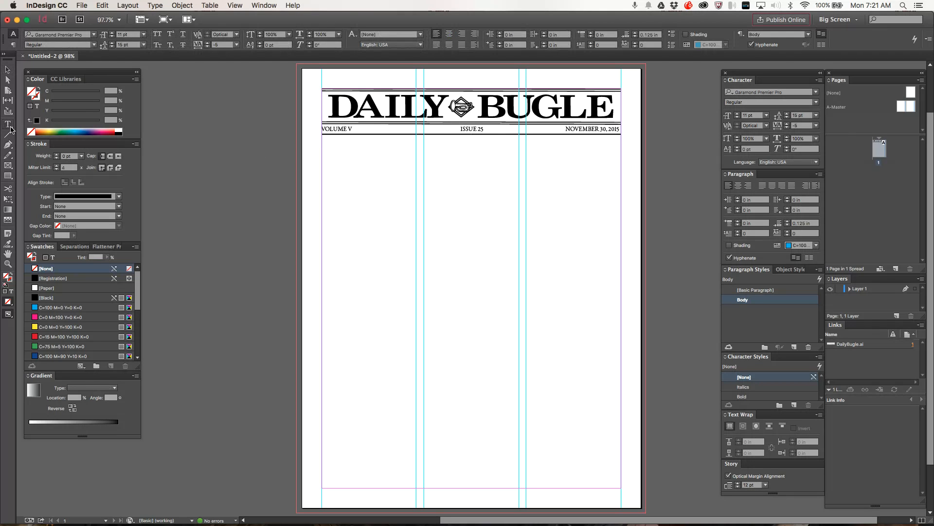
left_click_drag(324, 140, 327, 145)
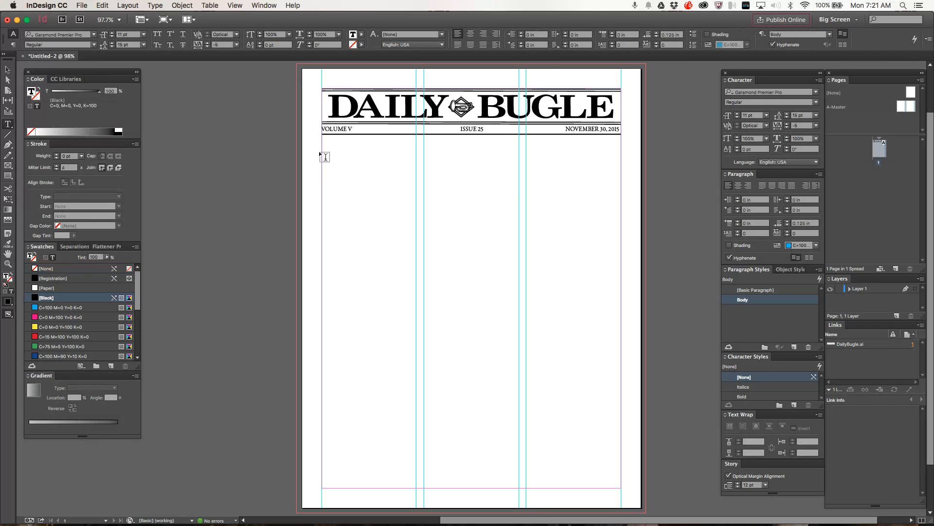
left_click(7, 70)
Add a margin-wide text frame below the line with the centered two-line headline "The Girl, the Goblin" / "and the Great Heartbreak"
left_click(8, 124)
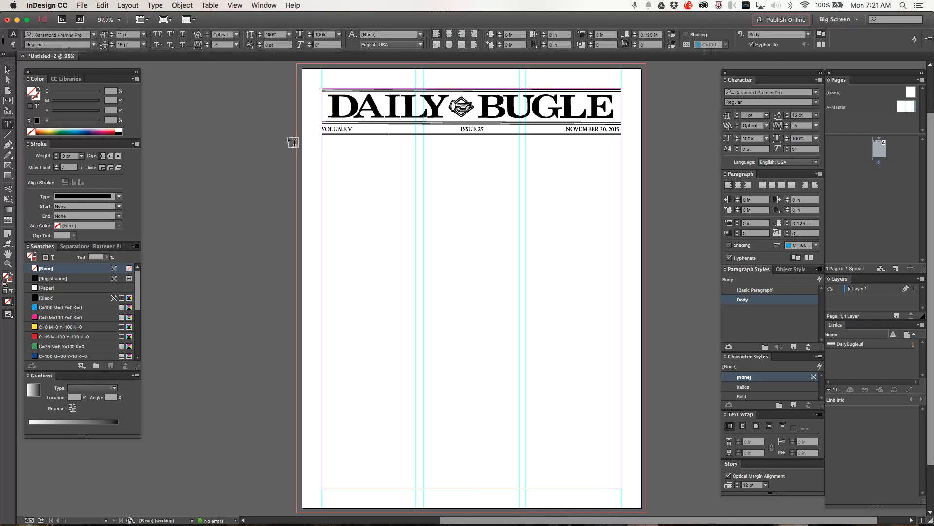
left_click_drag(322, 137, 621, 210)
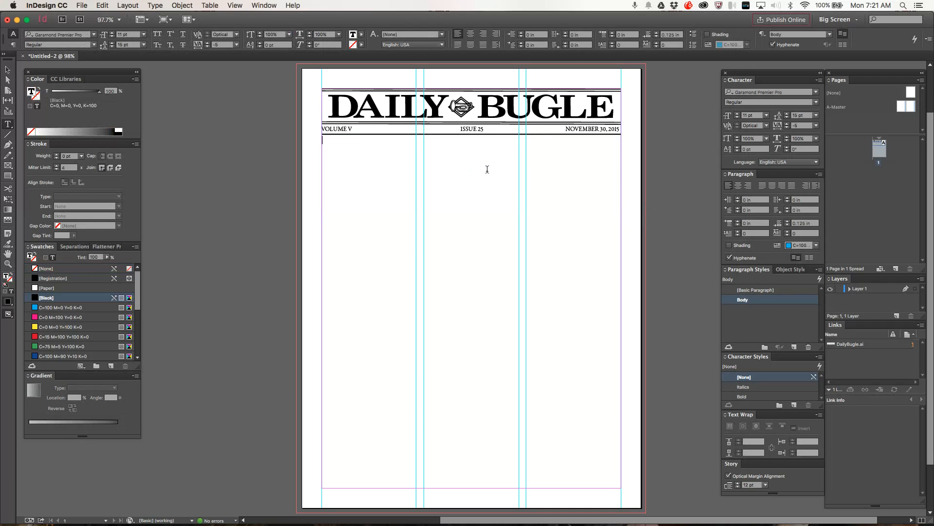
left_click(470, 36)
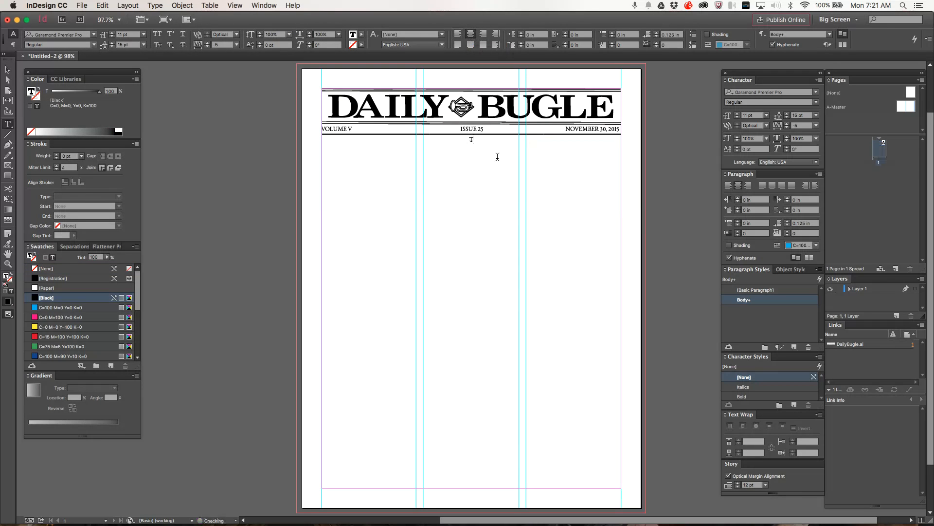
type("The Girl, the Goblin")
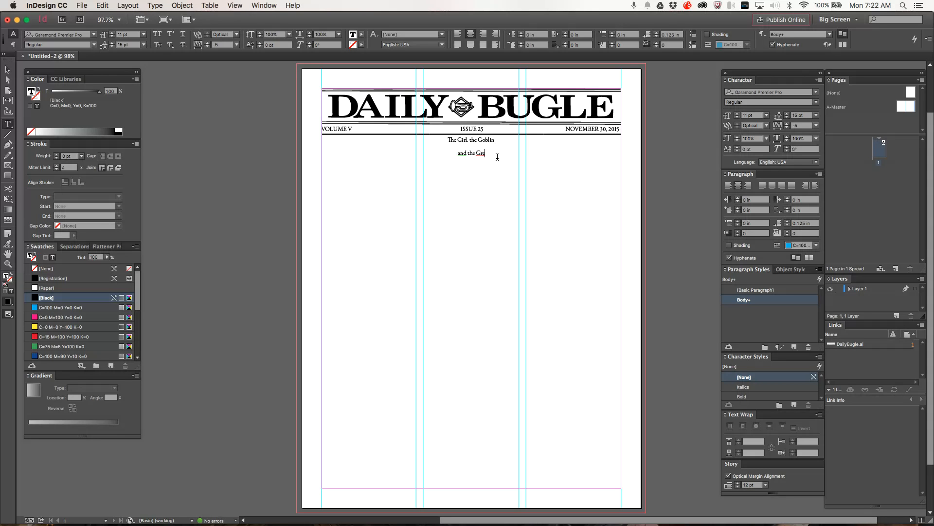
type("at Heartbreak")
Enlarge both lines of the headline text to 44 pt
key("super+a")
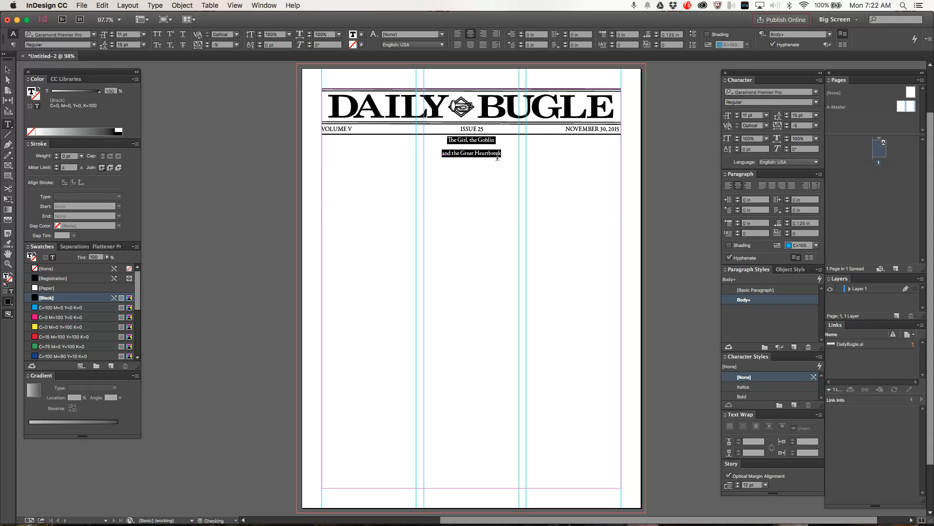
key("super+shift+period")
key("super+shift+period")
key("super+shift+period")
key("super+shift+period")
key("super+shift+period")
key("super+shift+period")
key("super+shift+period")
key("super+shift+period")
key("super+shift+period")
key("super+shift+period")
key("super+shift+period")
key("super+shift+period")
key("super+shift+period")
key("super+shift+period")
key("super+shift+period")
key("super+shift+period")
key("super+shift+period")
key("super+shift+period")
key("super+shift+period")
key("super+shift+period")
key("super+shift+period")
key("super+shift+period")
key("super+shift+period")
key("super+shift+period")
key("super+shift+period")
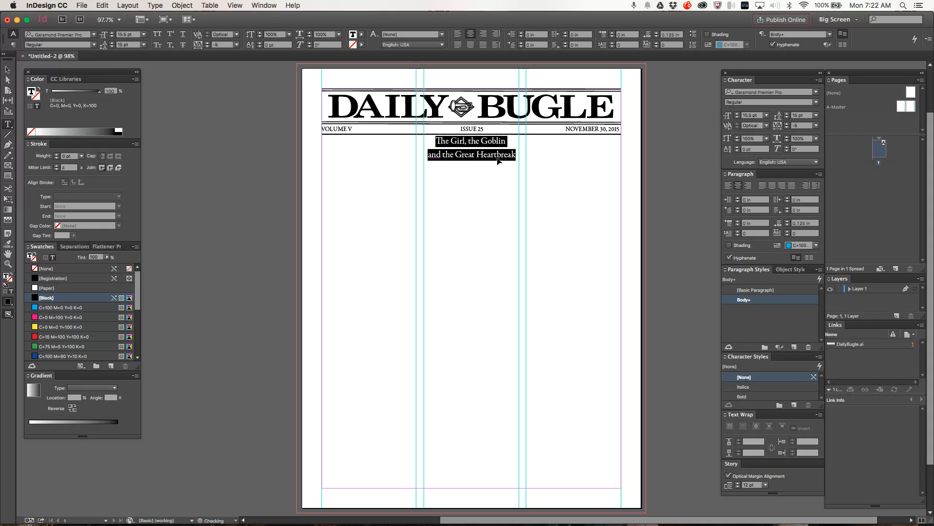
key("super+shift+period")
key("super+shift+period")
key("super+shift+period")
key("super+shift+period")
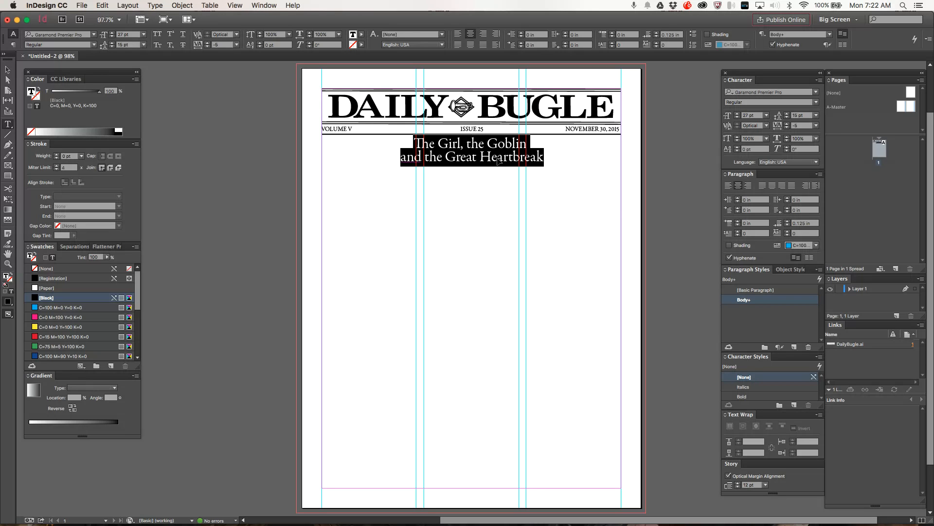
key("super+shift+period")
key("super+shift+period")
key("super+shift+period")
key("super+shift+period")
key("super+shift+period")
key("super+shift+period")
key("super+shift+period")
key("super+shift+period")
key("super+shift+period")
key("super+shift+period")
key("super+shift+period")
key("super+shift+period")
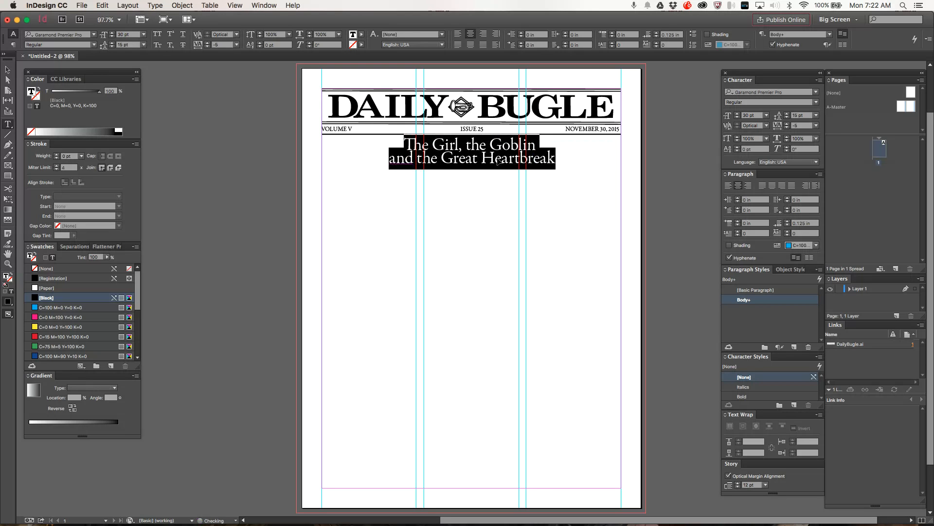
key("super+shift+period")
key("super+shift+period")
key("super+shift+period")
key("super+shift+period")
key("super+shift+period")
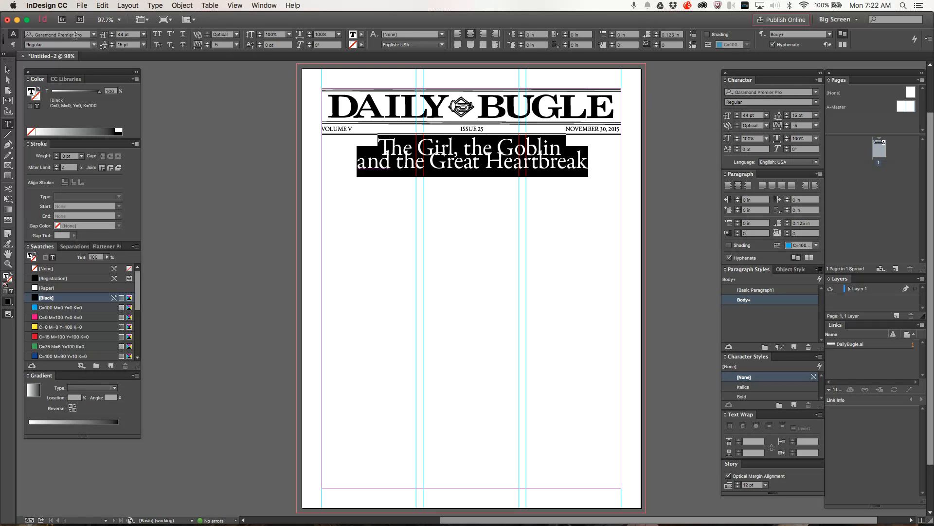
Change the headline's font to Helvetica Bold
left_click(94, 34)
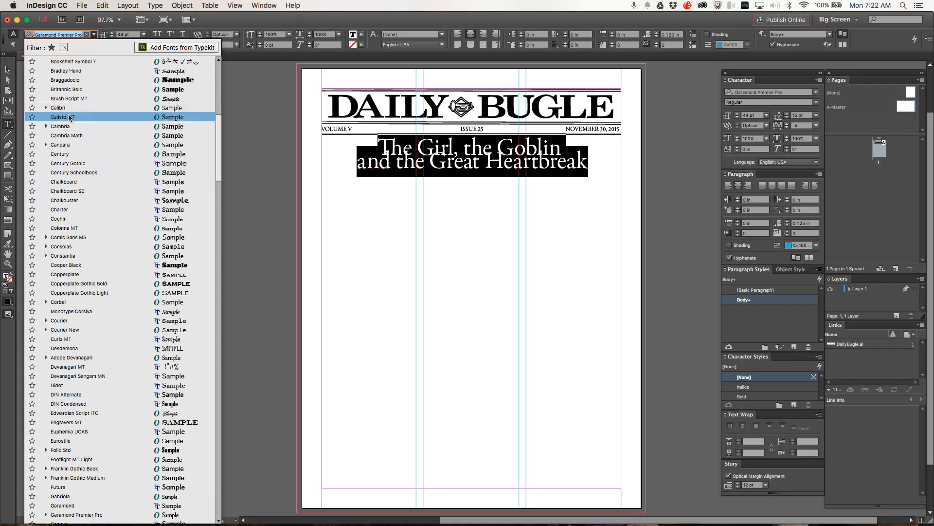
type("he")
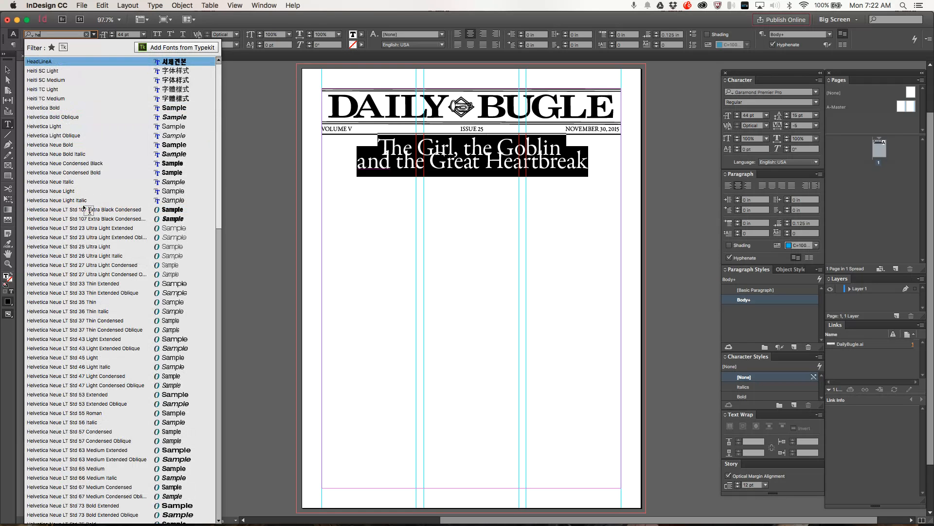
left_click(58, 109)
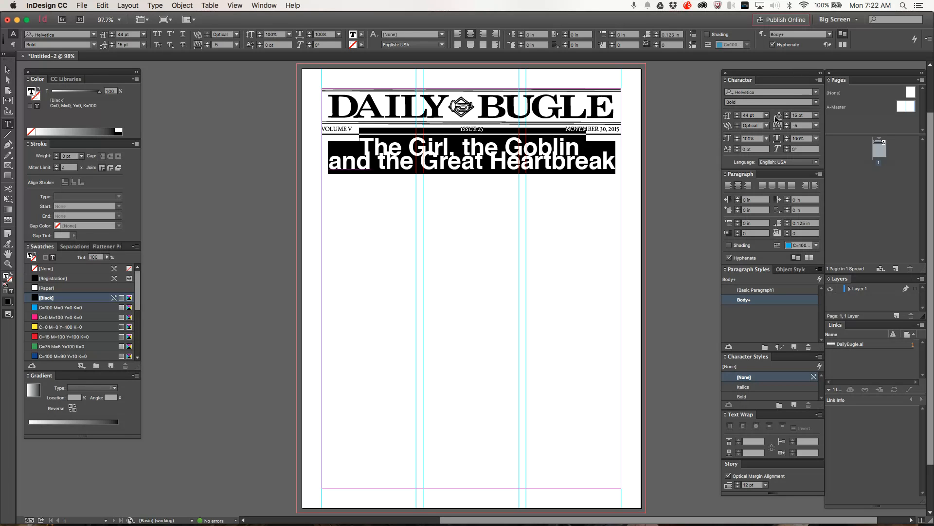
Increase the headline's leading to 35.5 pt
key("alt+Down")
key("alt+Down")
key("alt+Down")
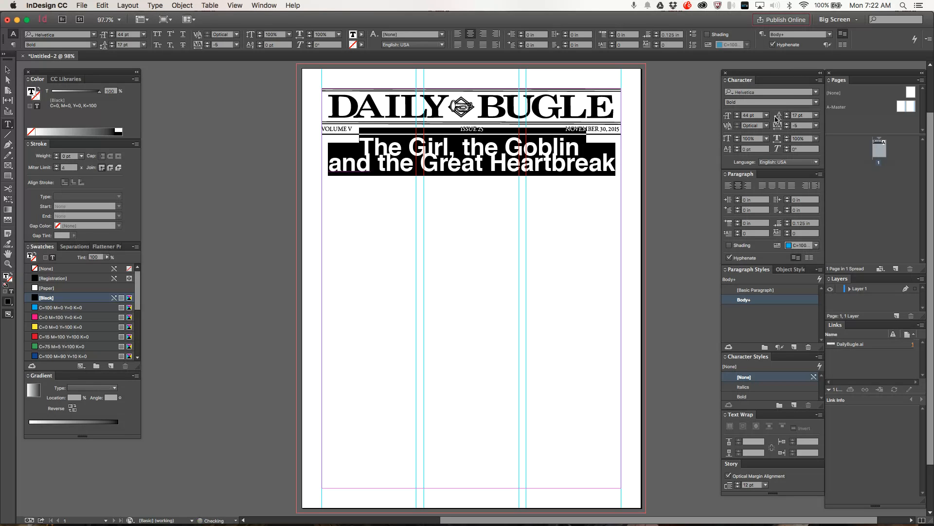
key("alt+Down")
key("alt+Down")
key("alt+Down")
key("alt+Down")
key("alt+Down")
key("alt+Down")
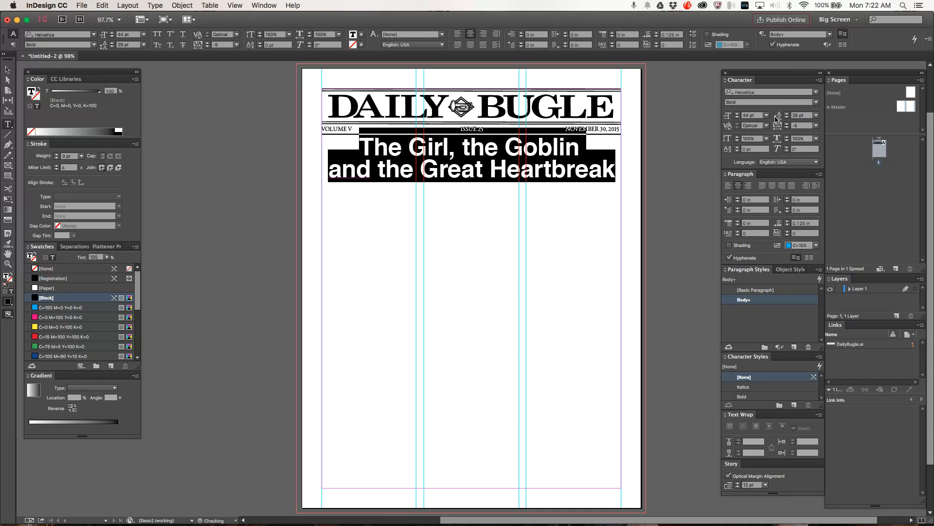
key("alt+Down")
key("alt+Down")
key("alt+Down")
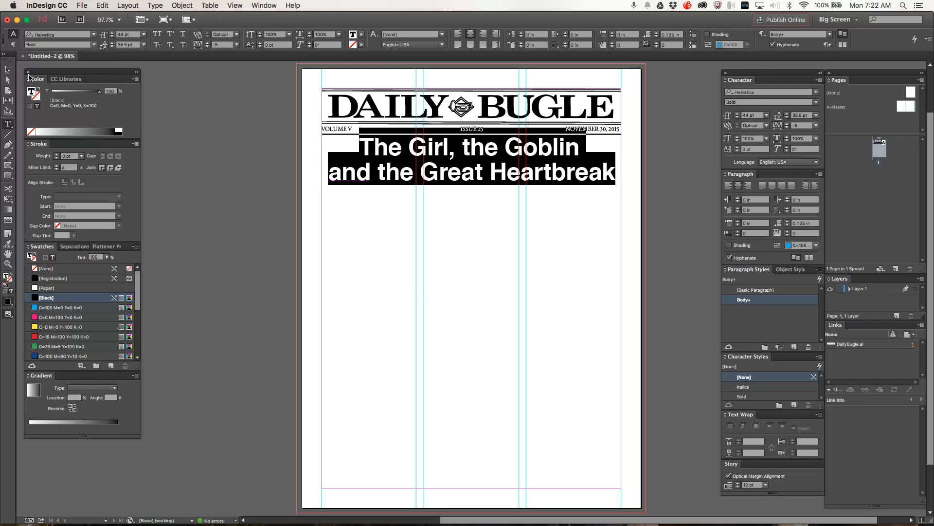
Enlarge the headline text to 45.5 pt so its second line fills the width between the margins
key("super+shift+period")
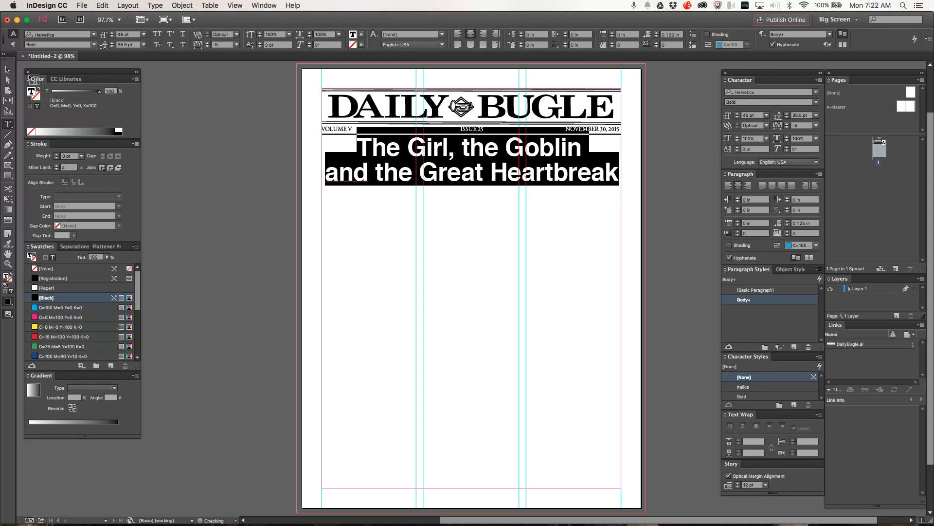
key("super+shift+period")
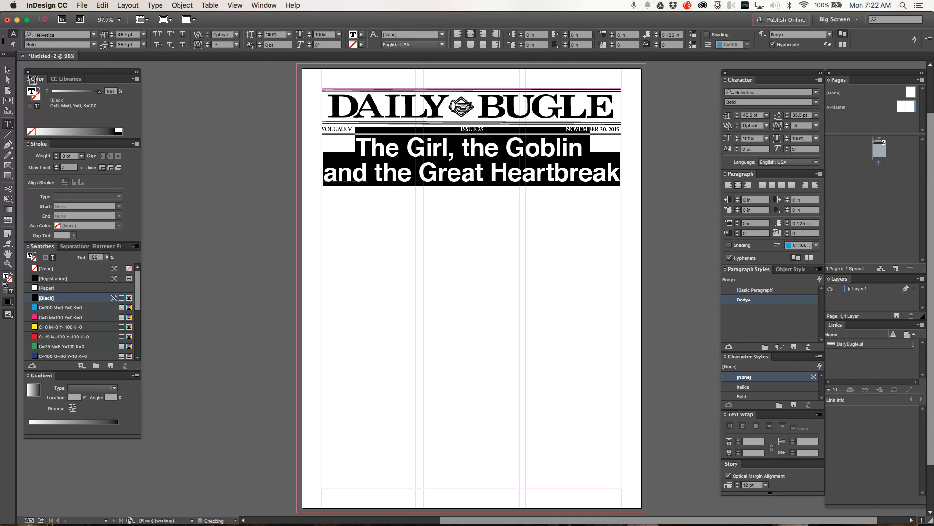
key("alt+Down")
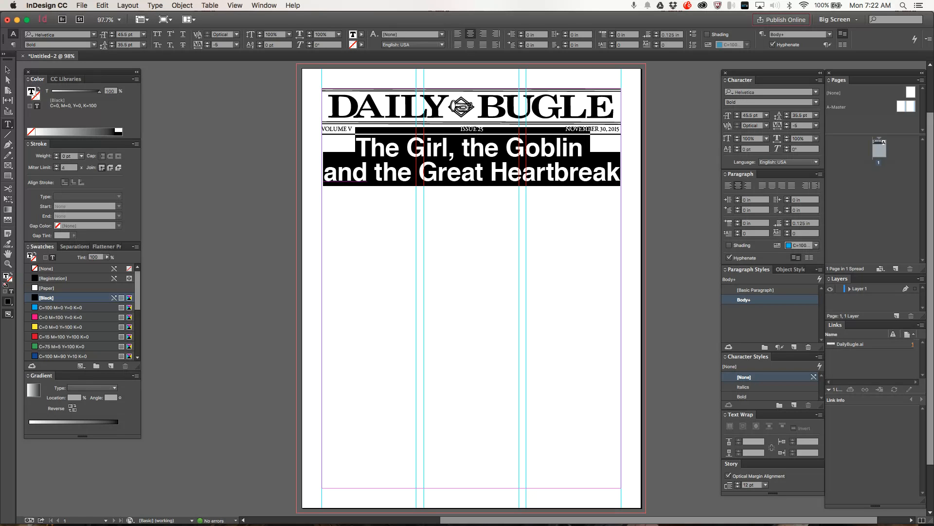
Move the headline frame down slightly and shorten it to about 1.2 in high
left_click(7, 69)
left_click(473, 180)
left_click_drag(473, 178, 473, 180)
left_click_drag(472, 213, 472, 200)
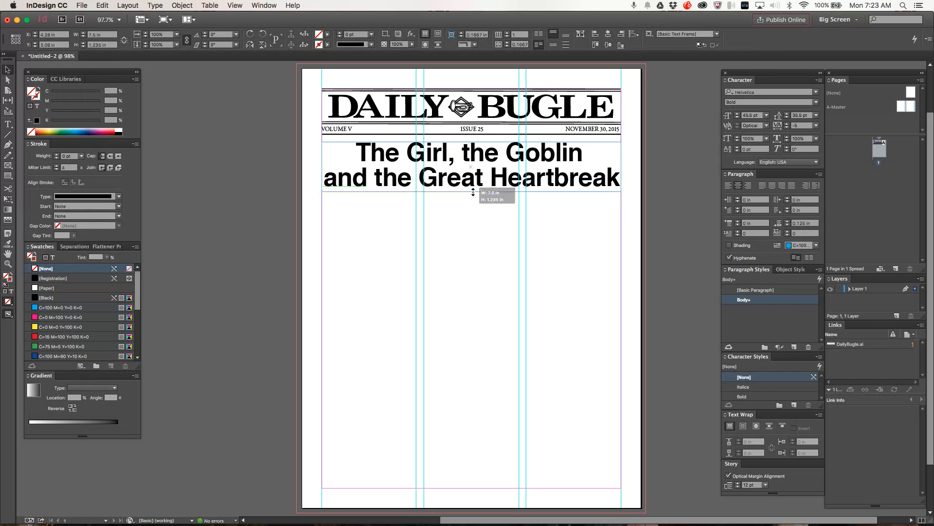
left_click(223, 163)
Draw a text frame about 7.5 by 7.32 in below the headline and place the Spidey Text file in it
left_click(8, 124)
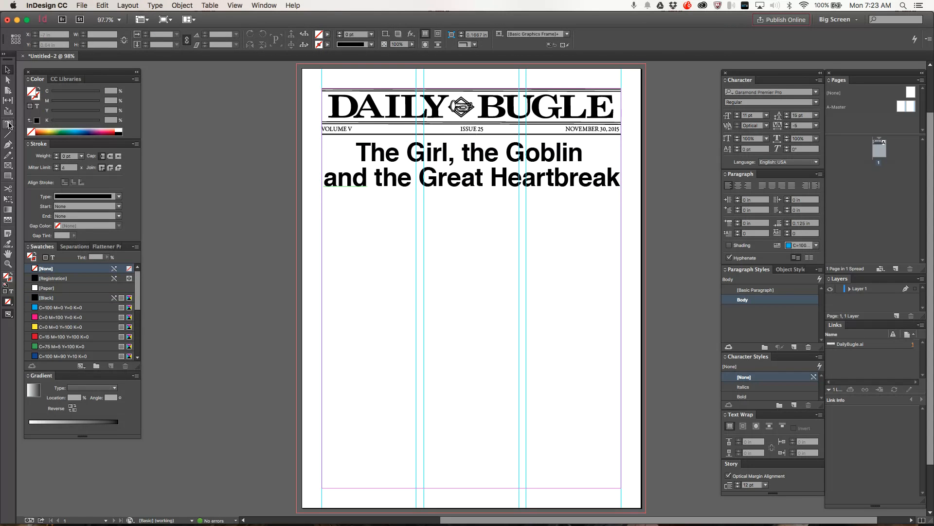
left_click_drag(322, 196, 618, 486)
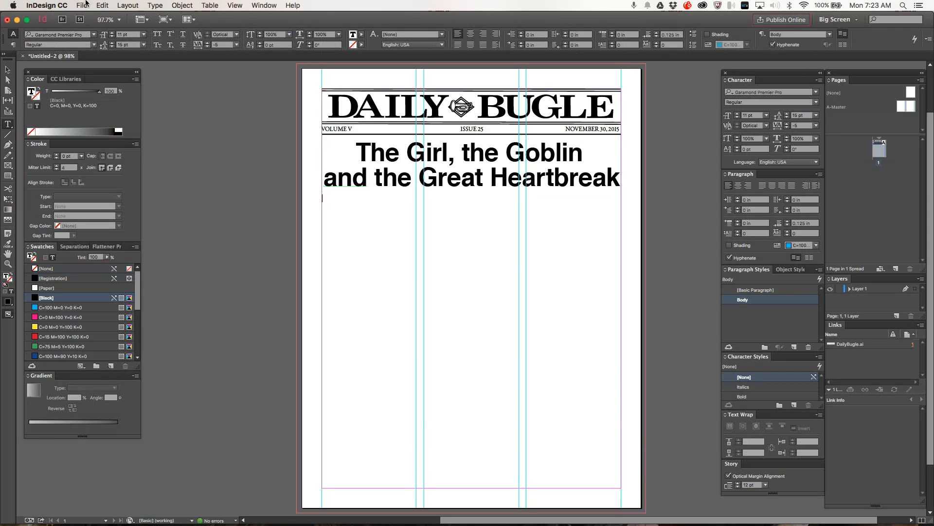
key("super+d")
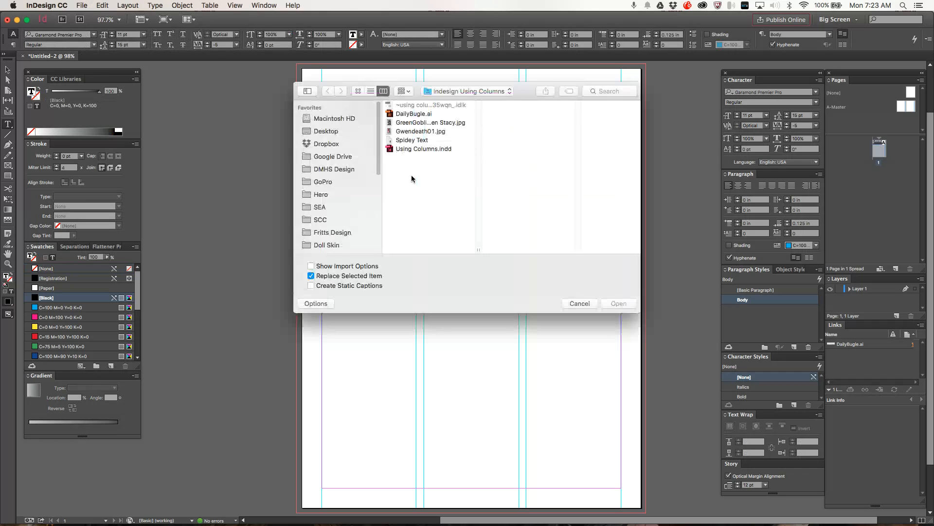
left_click(411, 141)
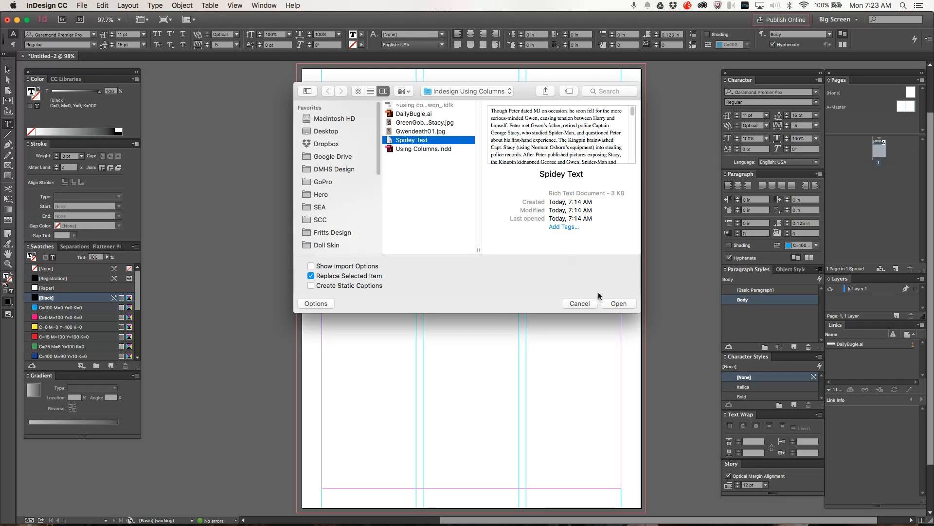
left_click(618, 303)
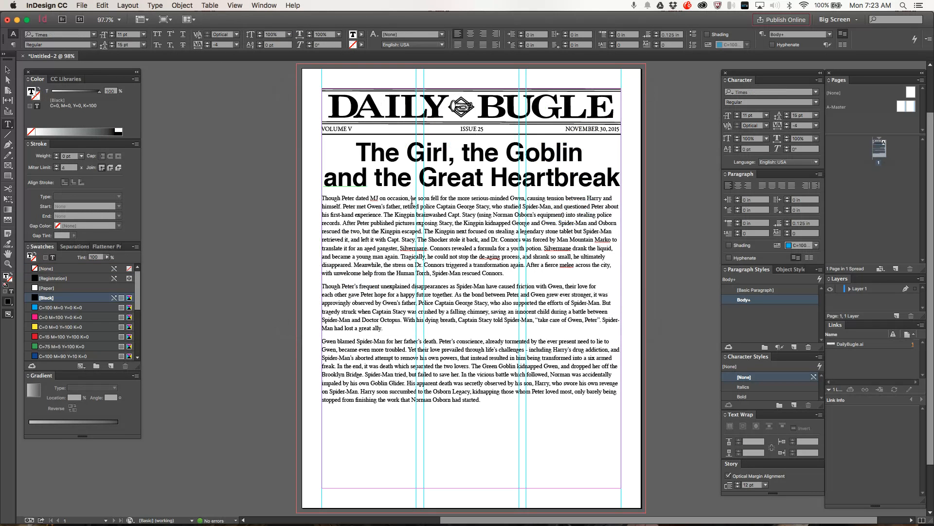
Divide the article's text frame into three columns with a gutter of 0.1875 in
left_click(7, 70)
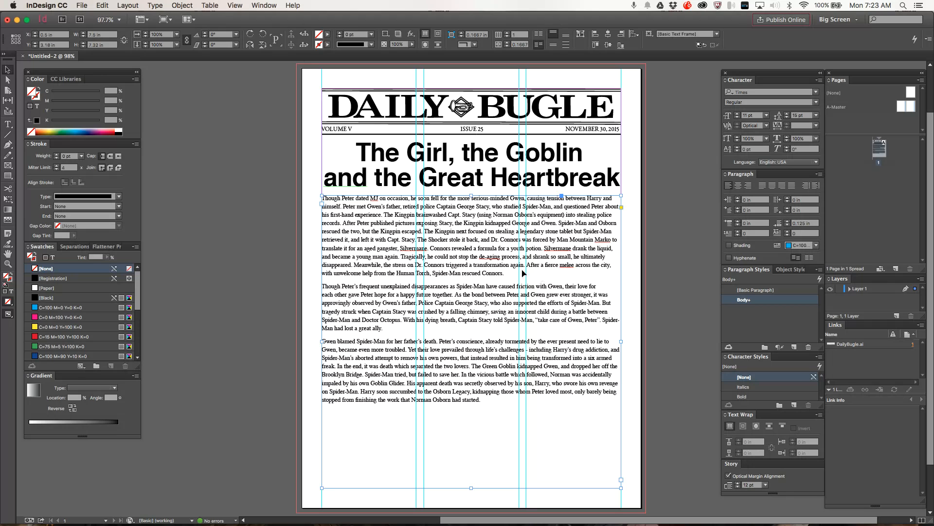
left_click(508, 33)
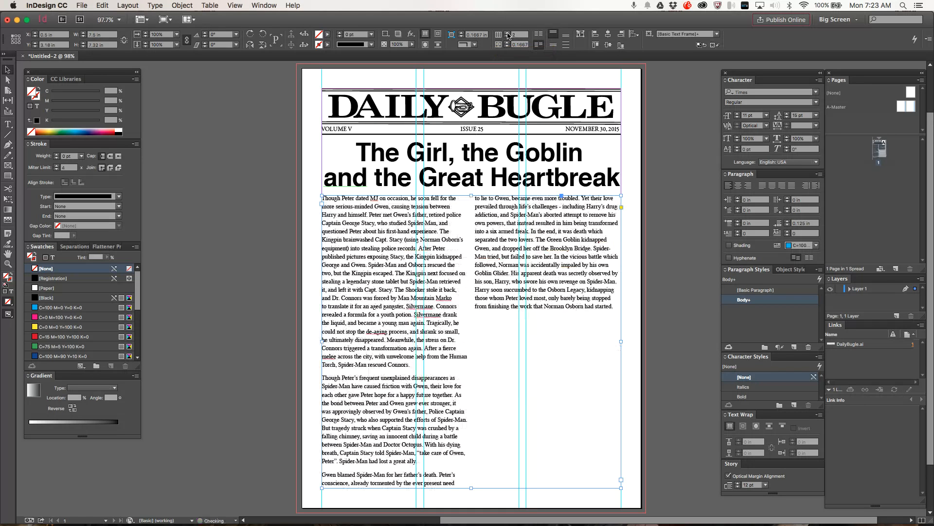
left_click(507, 33)
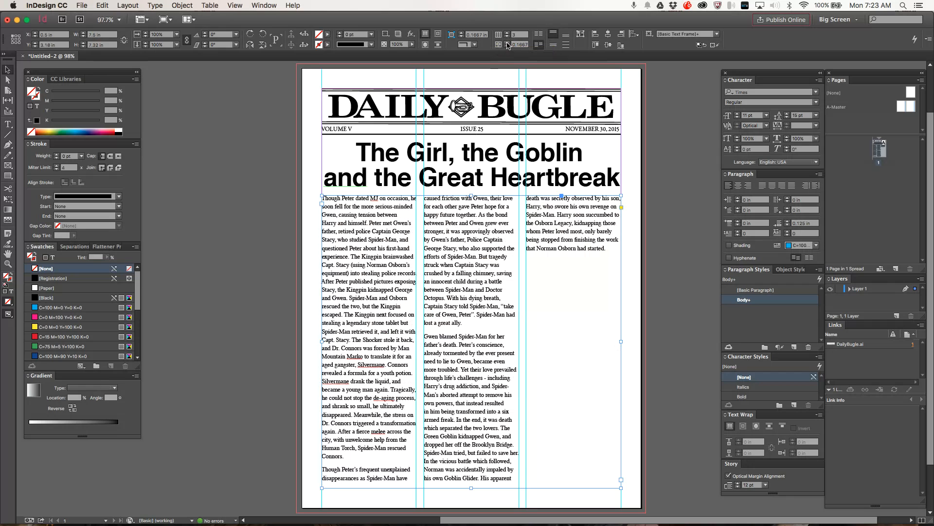
left_click(507, 46)
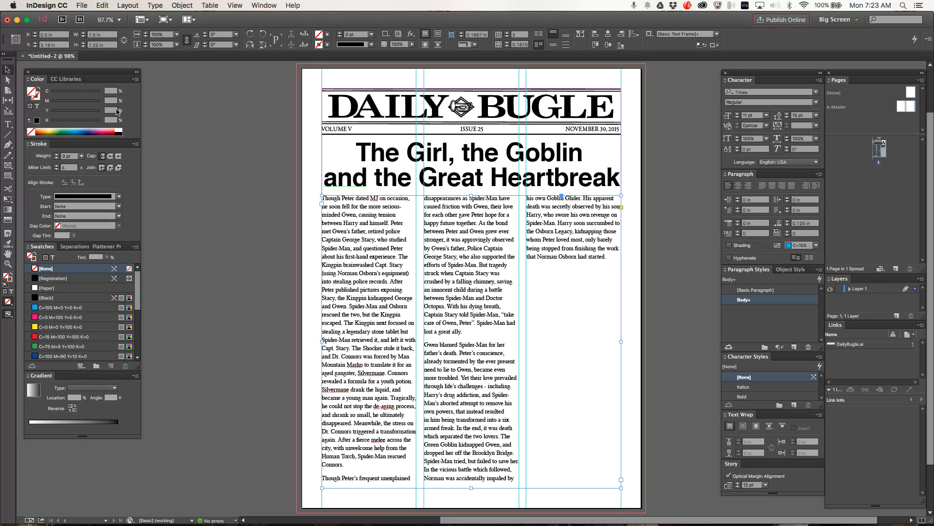
double_click(339, 256)
key("super+a")
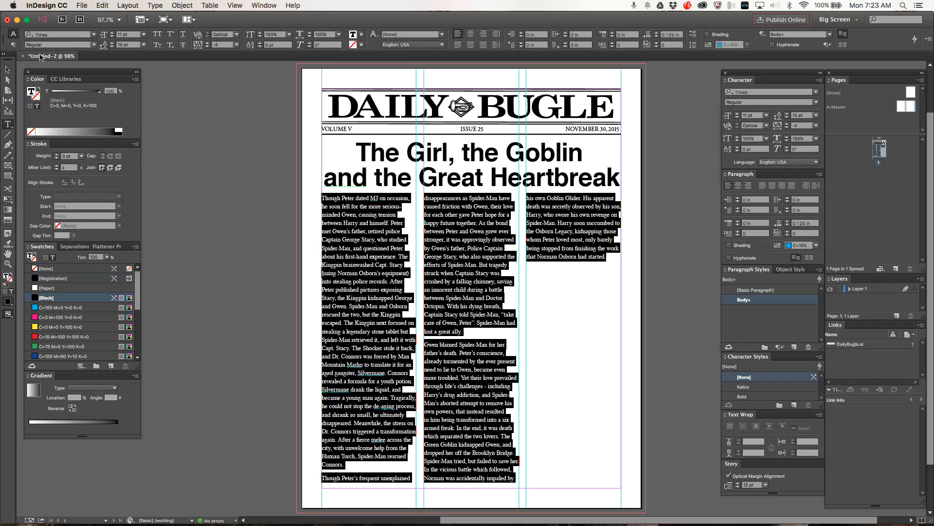
left_click(7, 69)
left_click(174, 167)
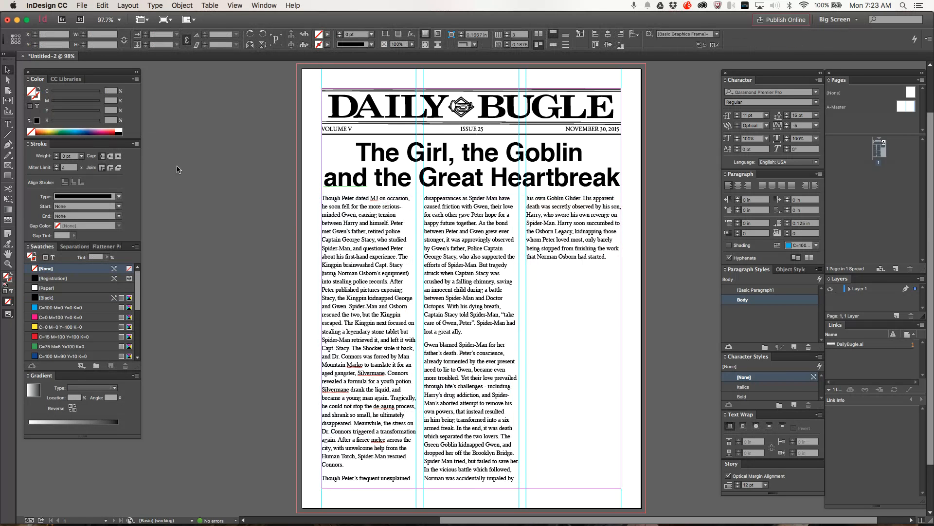
double_click(370, 227)
key("super+a")
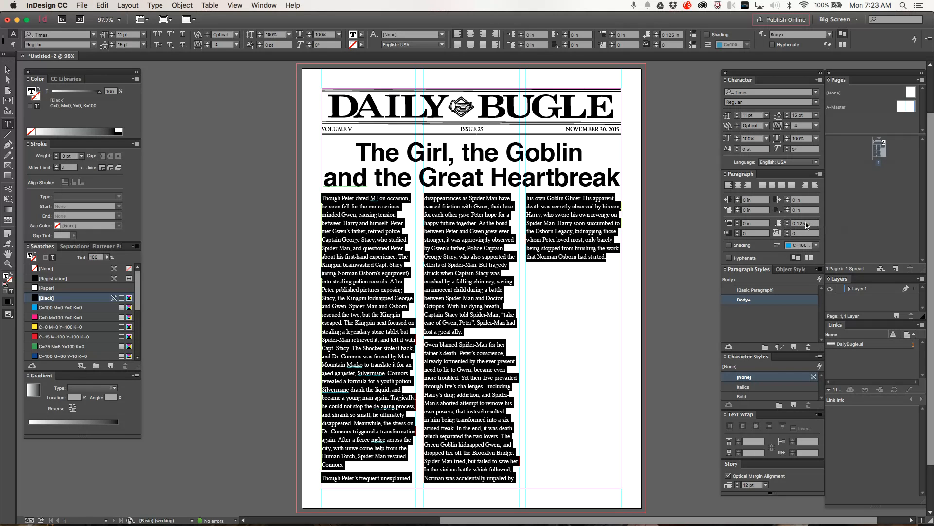
left_click(465, 256)
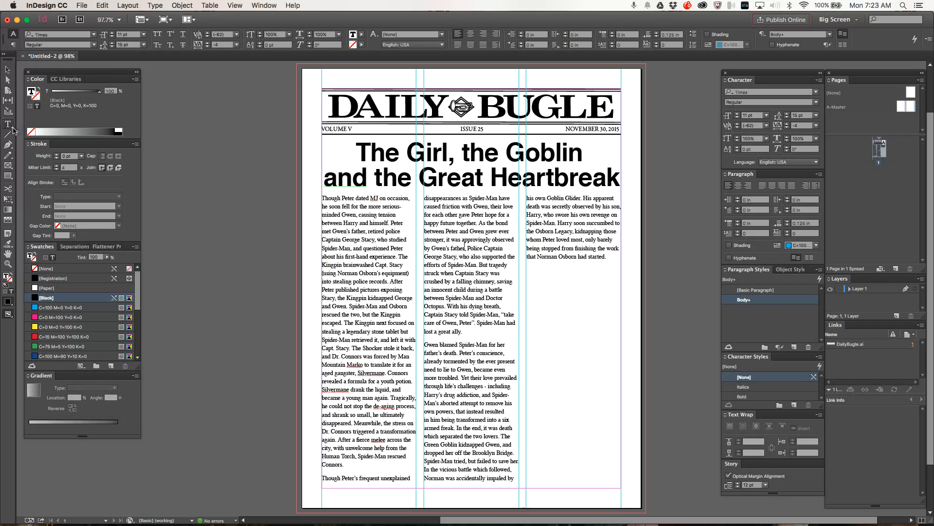
left_click(8, 69)
left_click(180, 140)
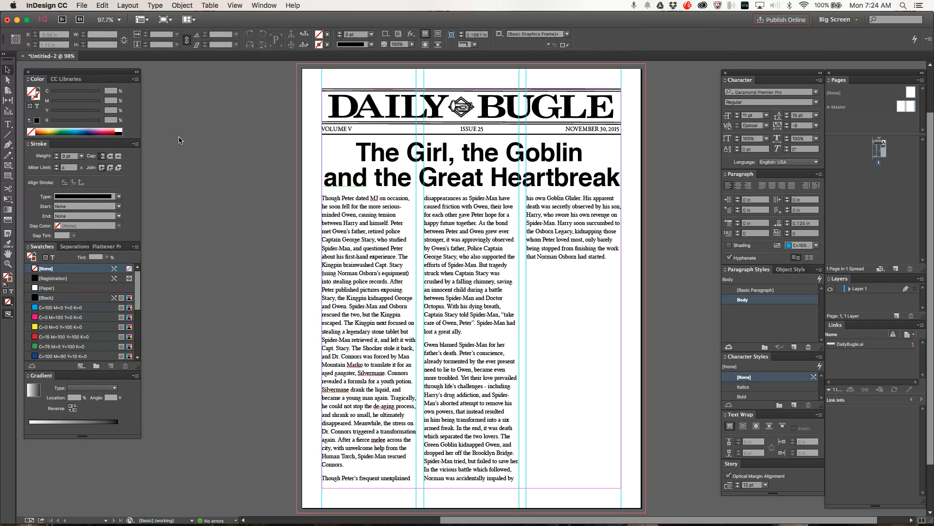
Place GreenGoblin Gwen Stacy.jpg over the lower part of the first column, about 2.375 in wide to match the column
key("super+d")
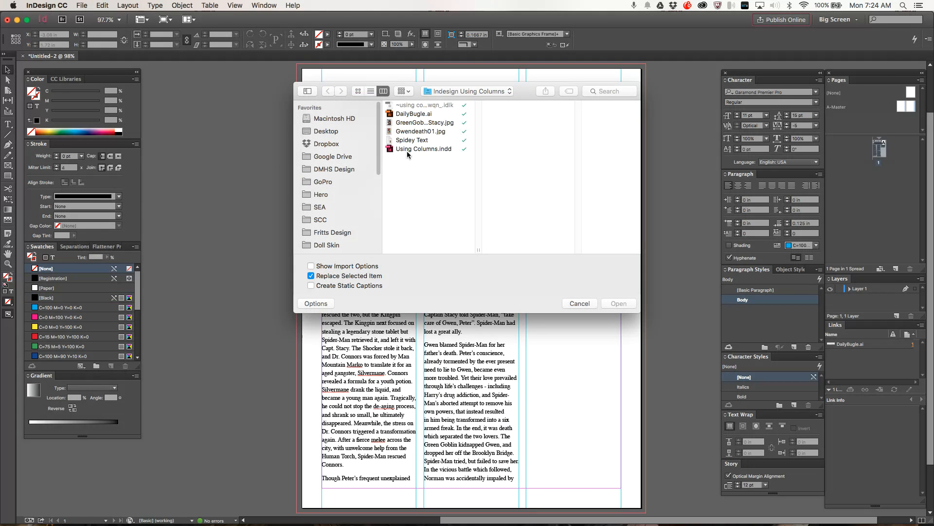
left_click(413, 123)
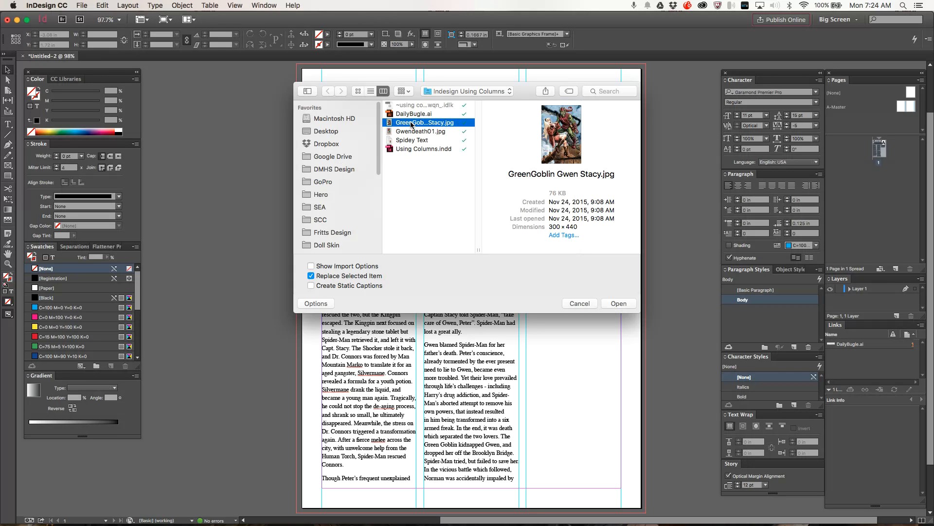
left_click(619, 304)
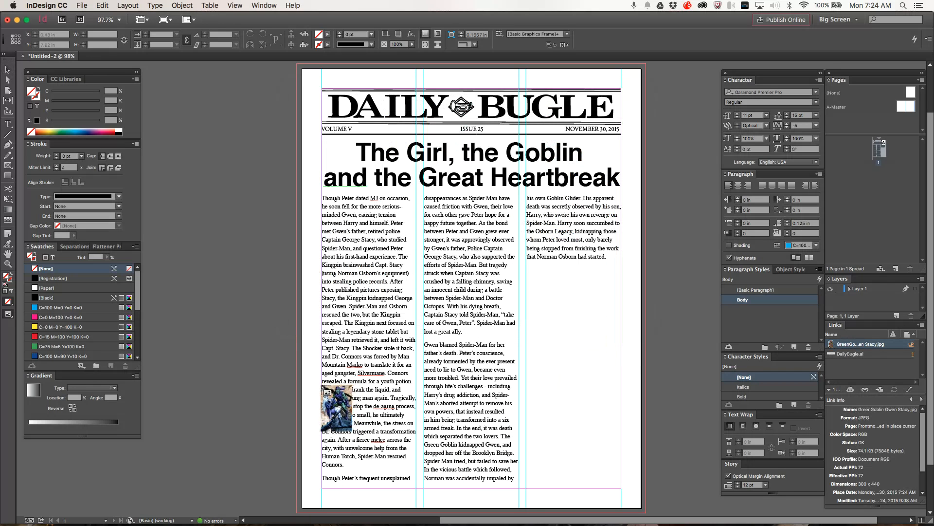
mouse_move(321, 384)
left_mouse_down()
mouse_move(359, 437)
mouse_move(440, 506)
mouse_move(443, 456)
mouse_move(455, 469)
mouse_move(446, 472)
left_mouse_up()
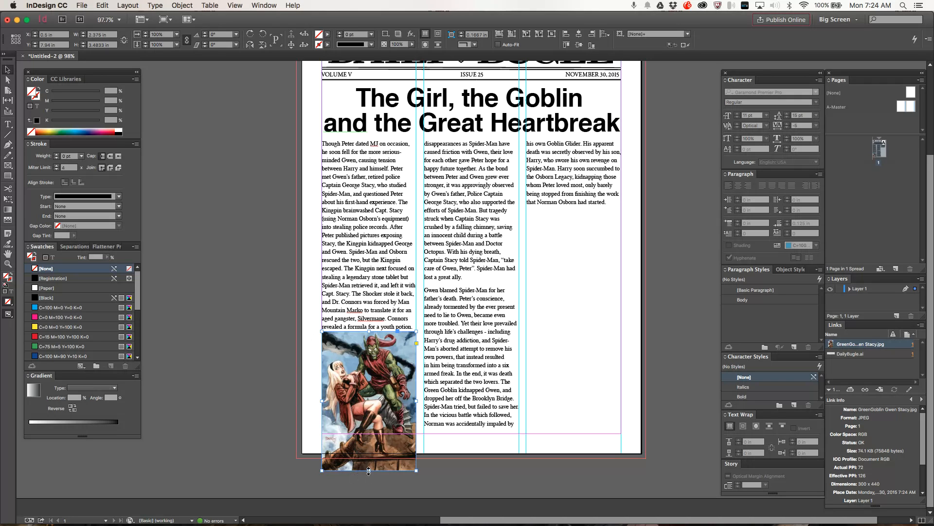
Crop the image to about 2.1 in high at the foot of the first column and wrap the article text around its bounding box
left_click_drag(369, 470, 386, 404)
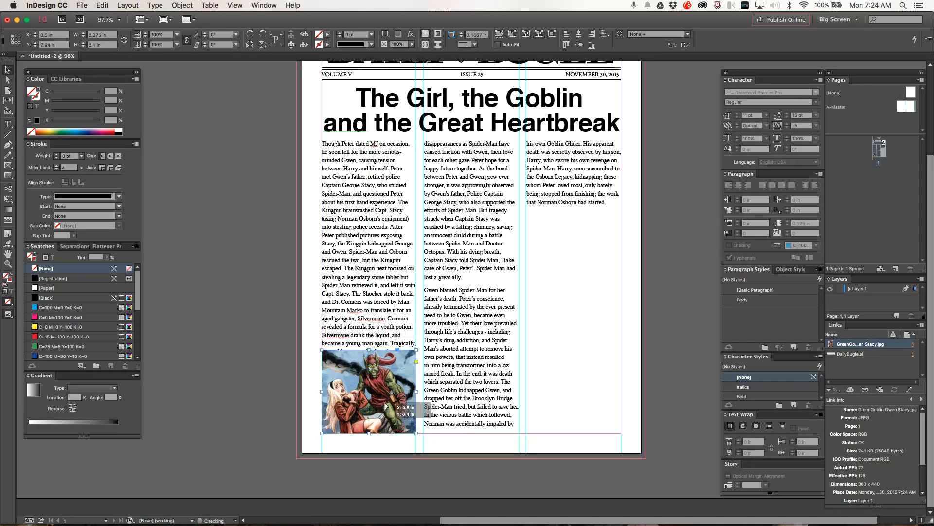
left_click(743, 426)
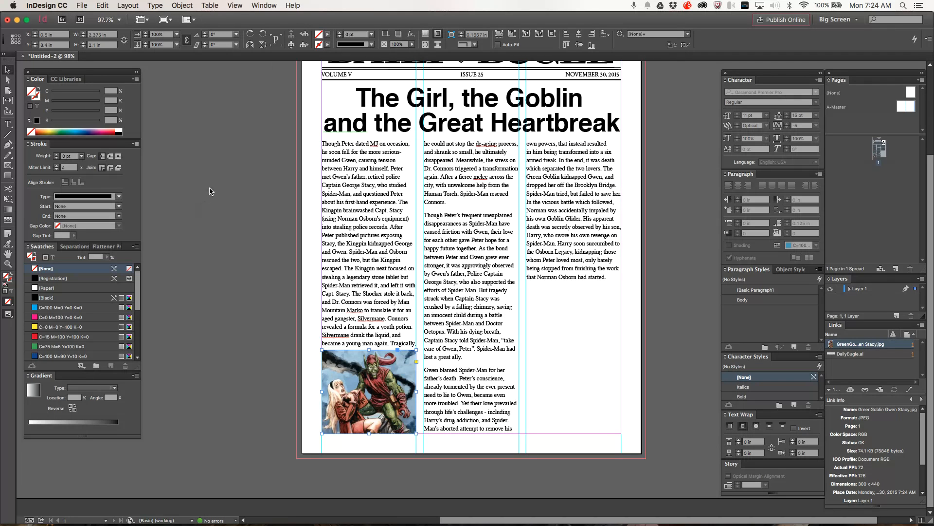
Replace the image at the foot of the first column with Gwendeath01.jpg
key("super+d")
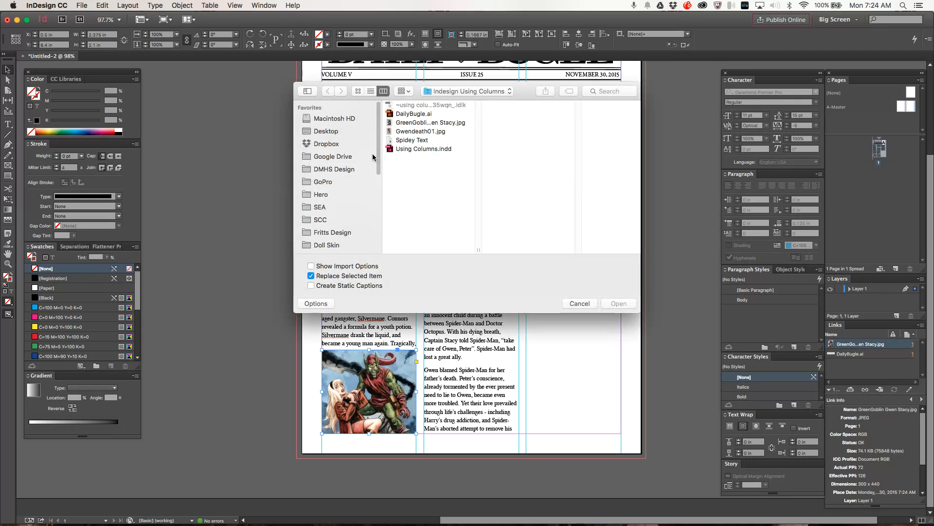
left_click(416, 131)
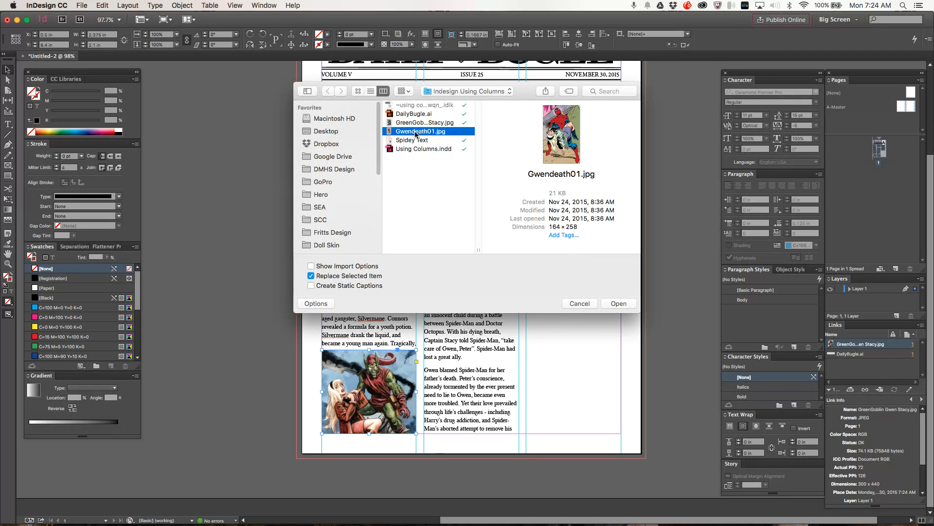
left_click(632, 303)
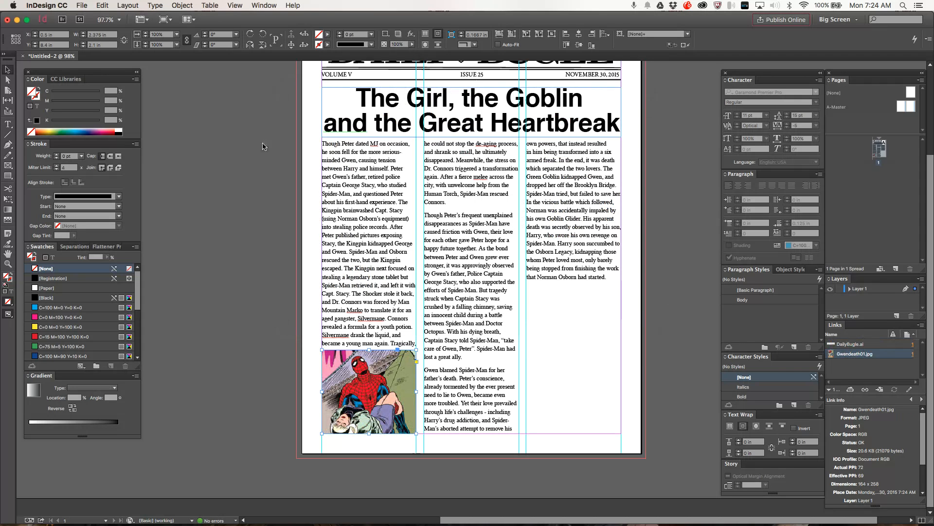
key("super+d")
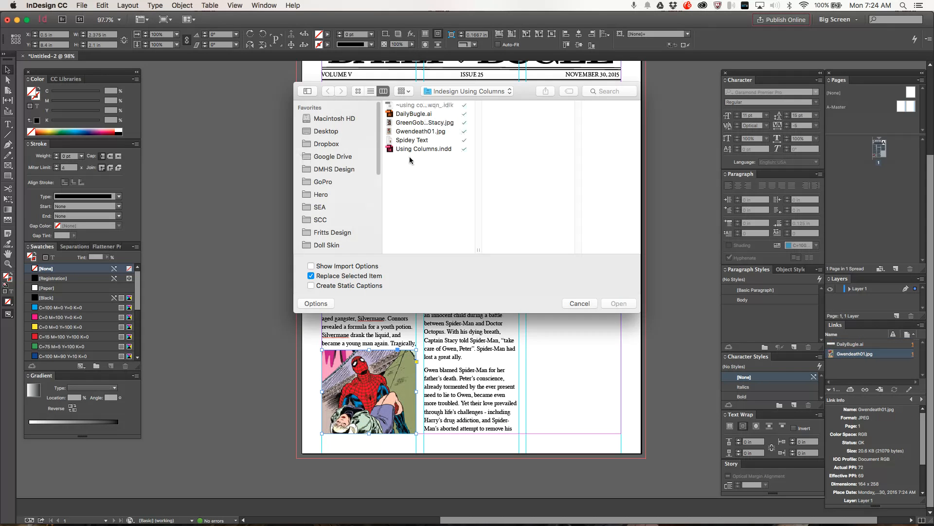
left_click(417, 132)
key("Return")
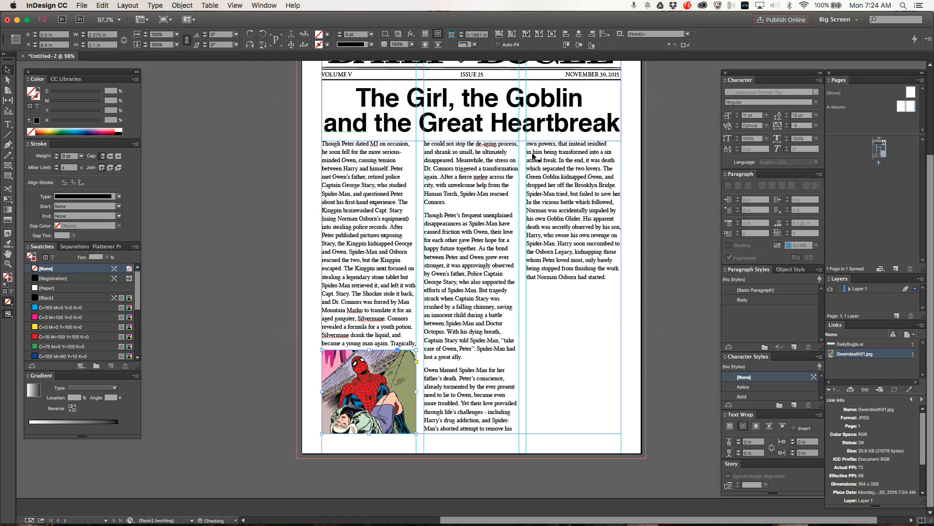
Place another copy of Gwendeath01.jpg, about 2.39 by 3.76 in, over the upper part of the third column, matching the column width
left_click(674, 179)
scroll(676, 185, "up", 3)
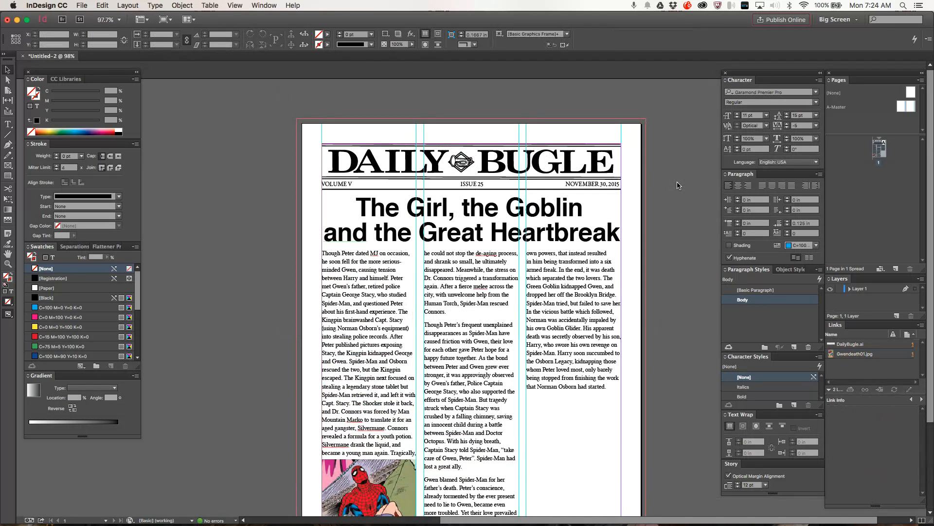
scroll(678, 193, "down", 2)
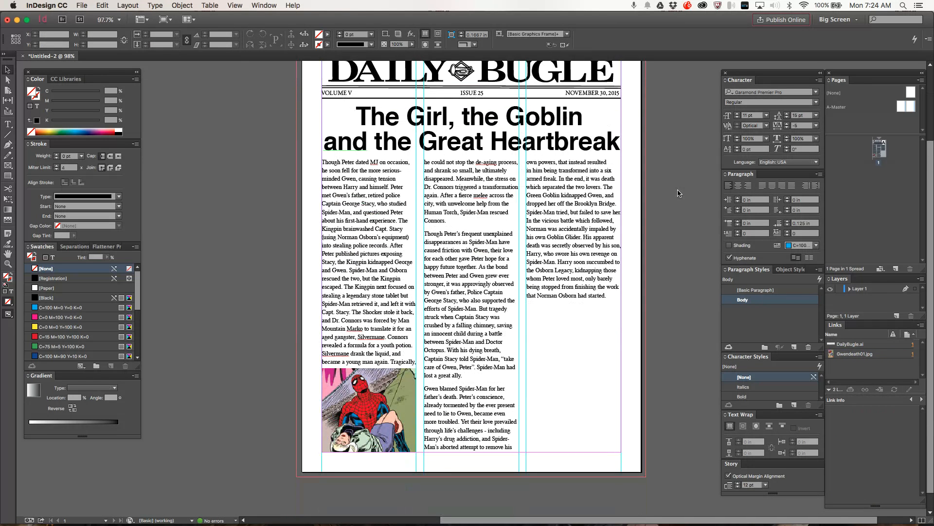
key("super+d")
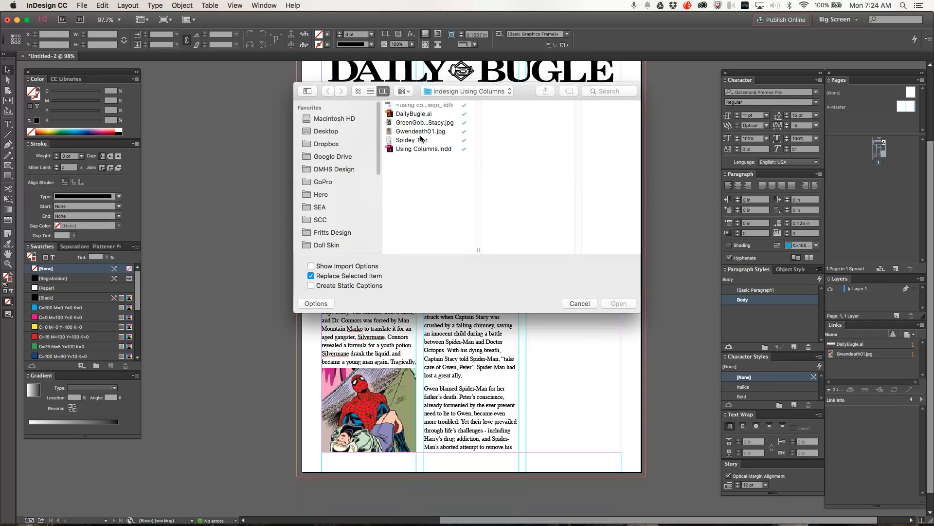
double_click(418, 132)
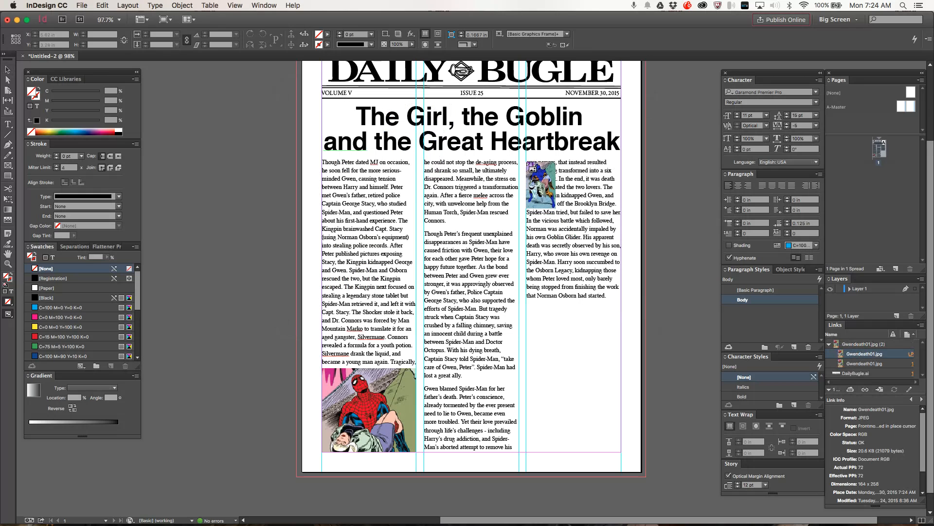
left_click_drag(527, 162, 622, 310)
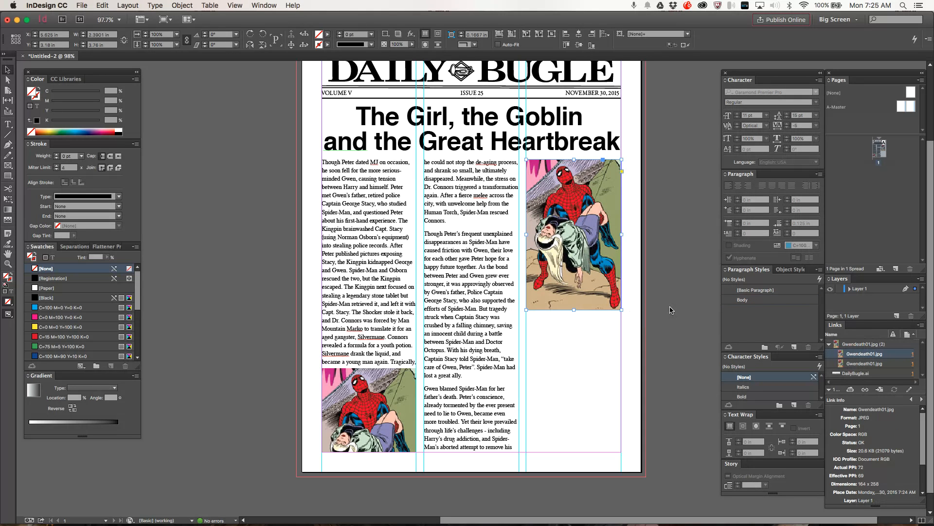
Wrap the article text around the third-column image's bounding box with a bottom offset of 0.0625 in
left_click(743, 426)
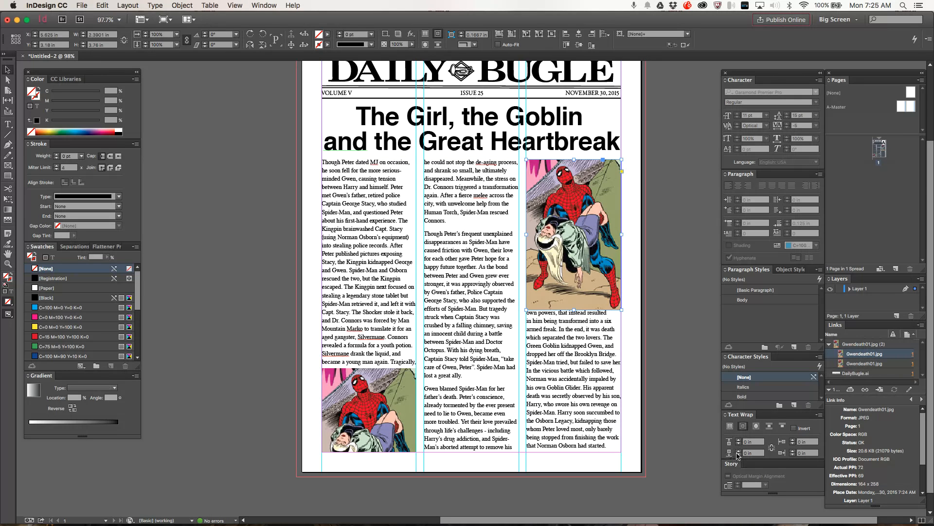
left_click(738, 451)
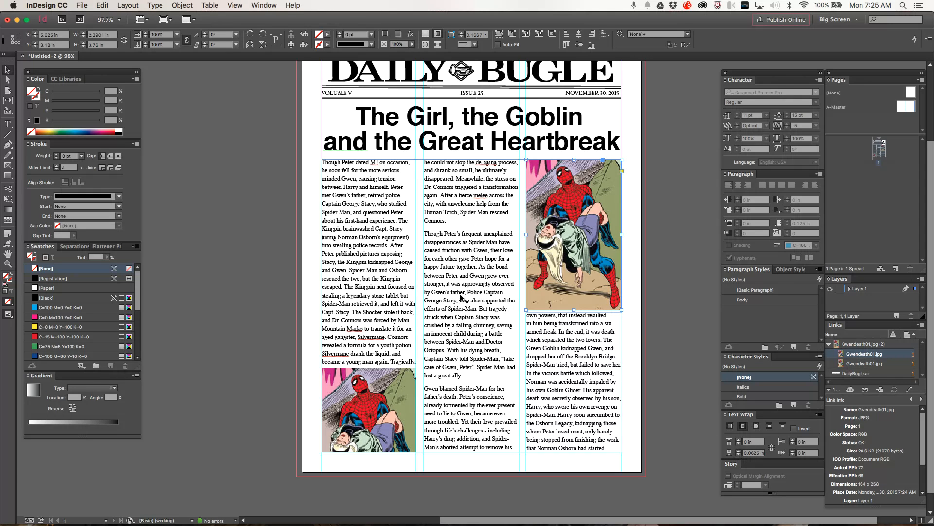
left_click(261, 162)
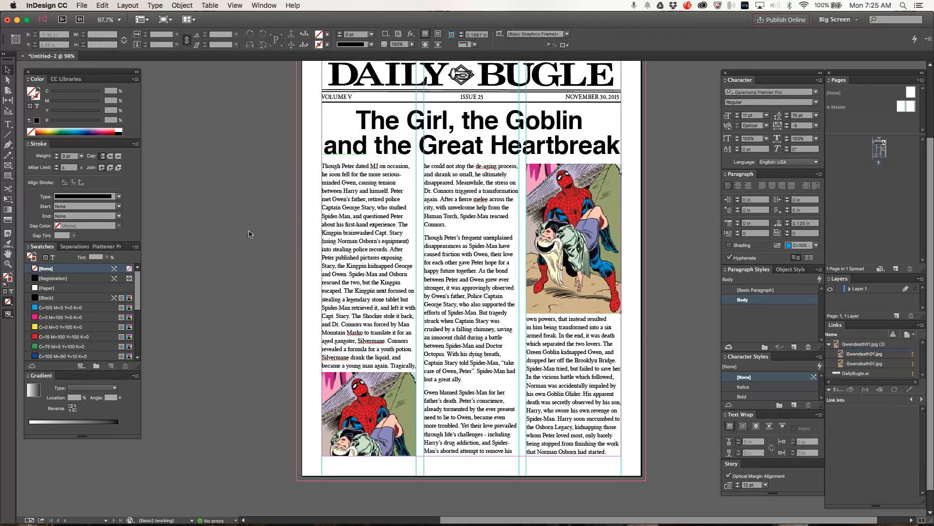
Hide the floating panels to view the whole newspaper page uncluttered
scroll(253, 205, "up", 2)
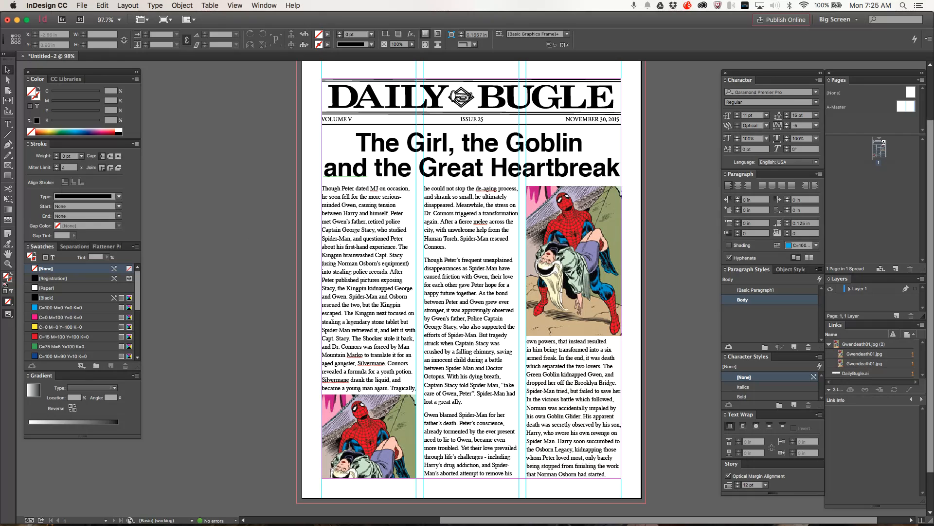
key("shift+Tab")
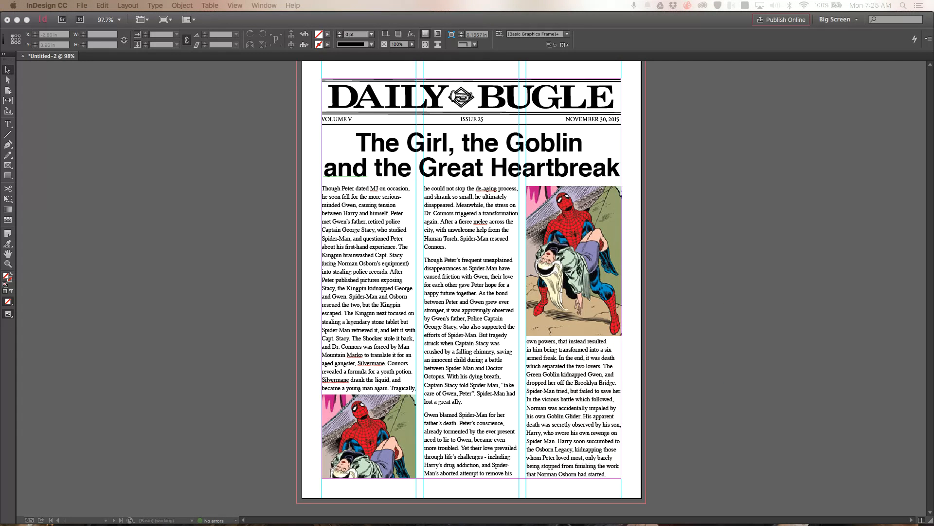